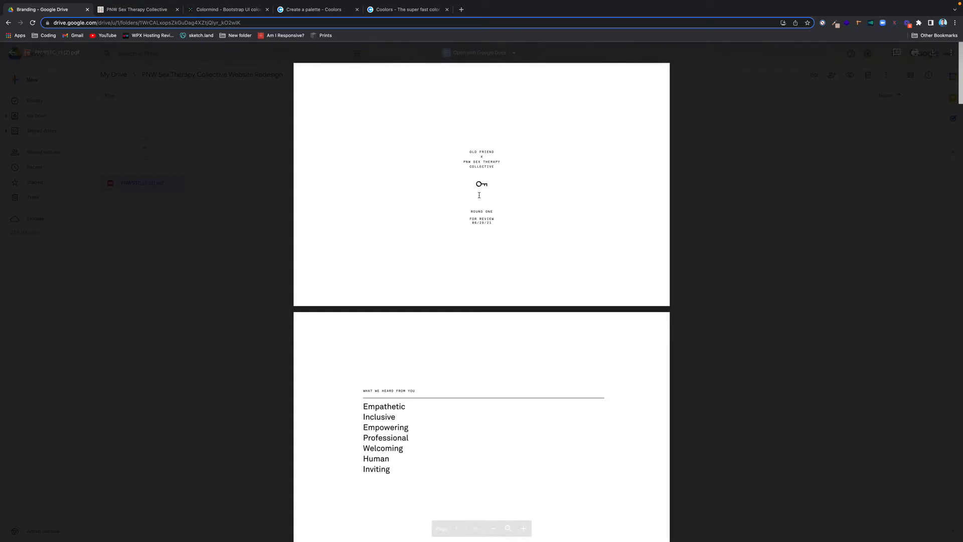
Look through the branding PDF's opening pages, from the brand attributes to the Direction One logo, colours and social graphics.
scroll(492, 277, "down", 8)
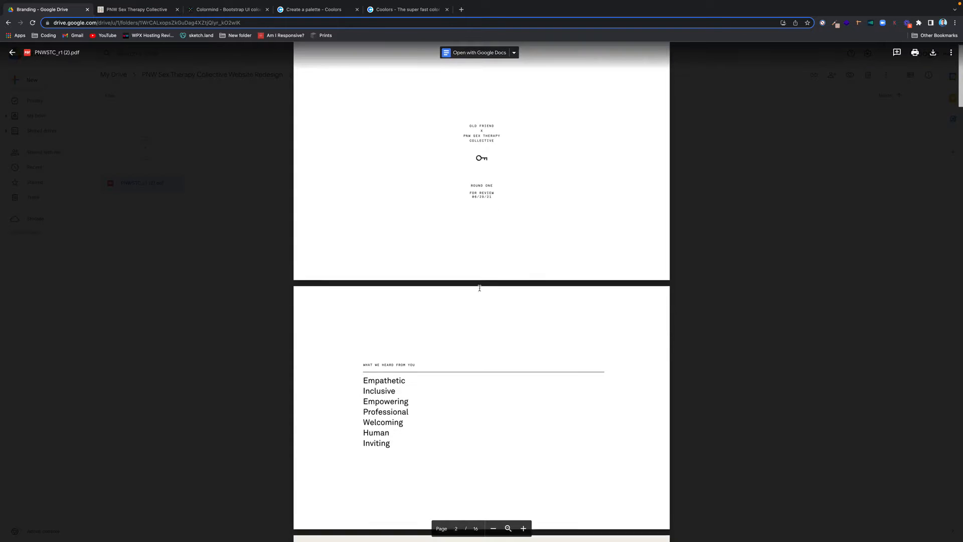
scroll(478, 296, "down", 2)
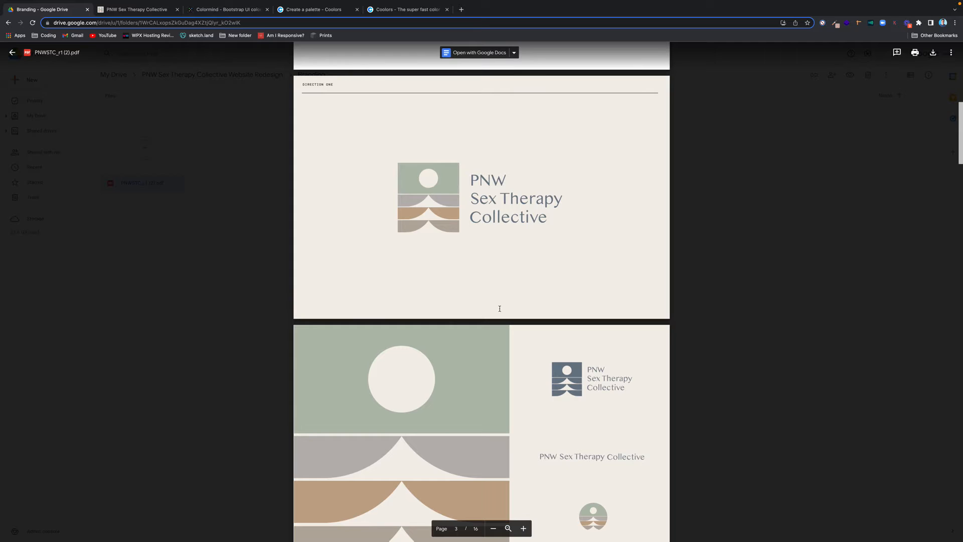
scroll(500, 309, "down", 2)
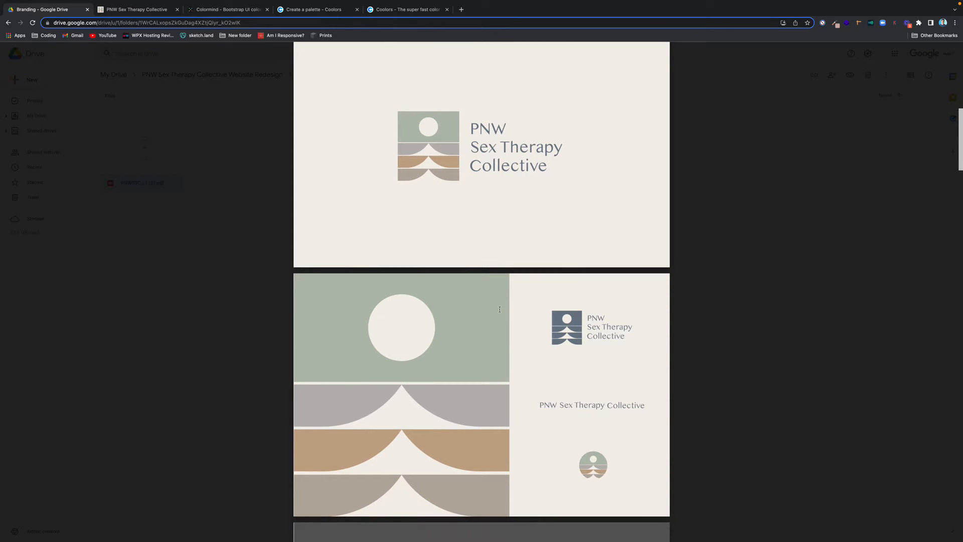
scroll(506, 258, "down", 5)
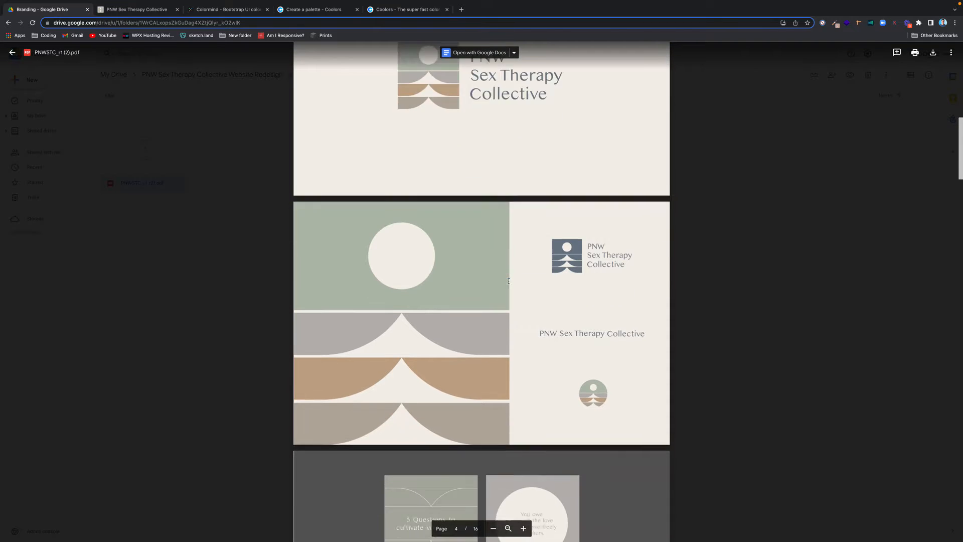
scroll(527, 251, "down", 8)
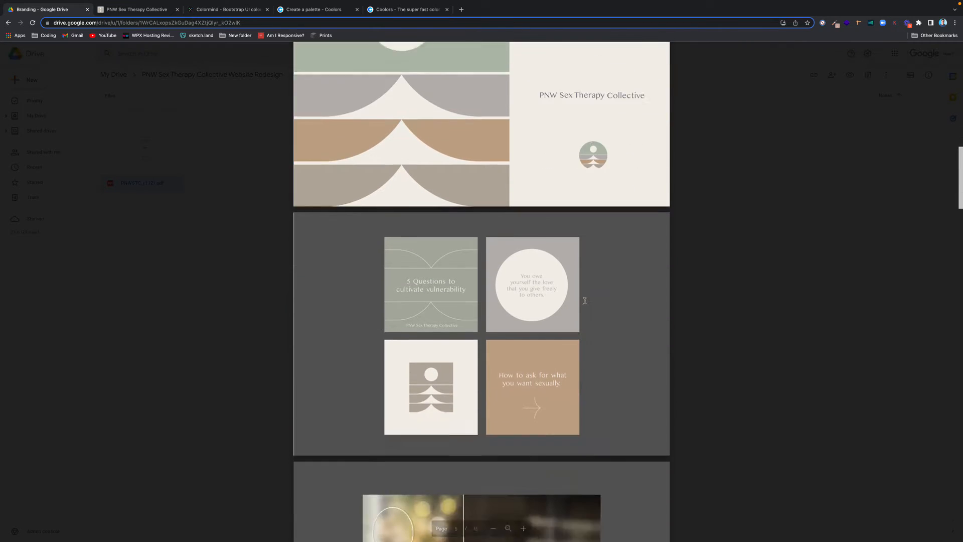
scroll(462, 183, "up", 2)
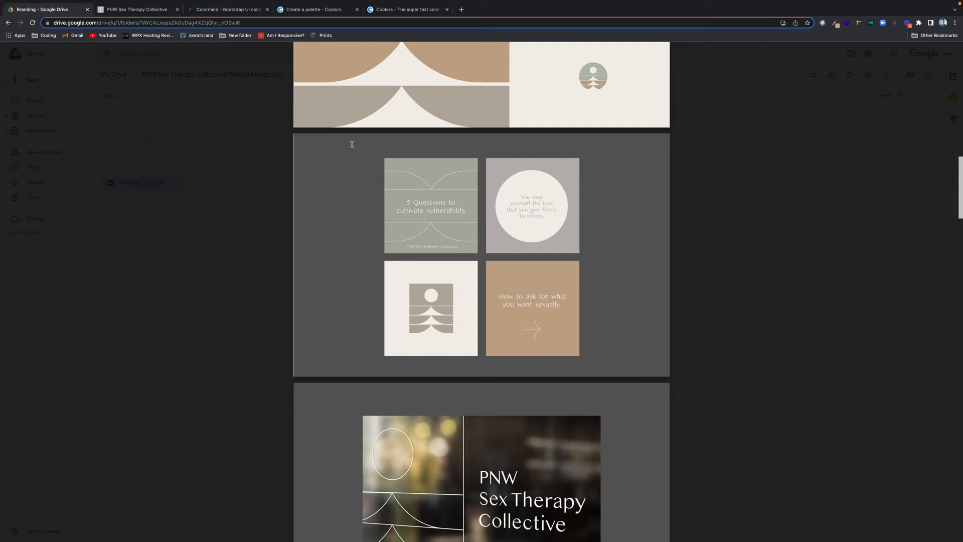
Switch to the Coolors homepage and start the palette generator.
left_click(138, 11)
left_click(316, 10)
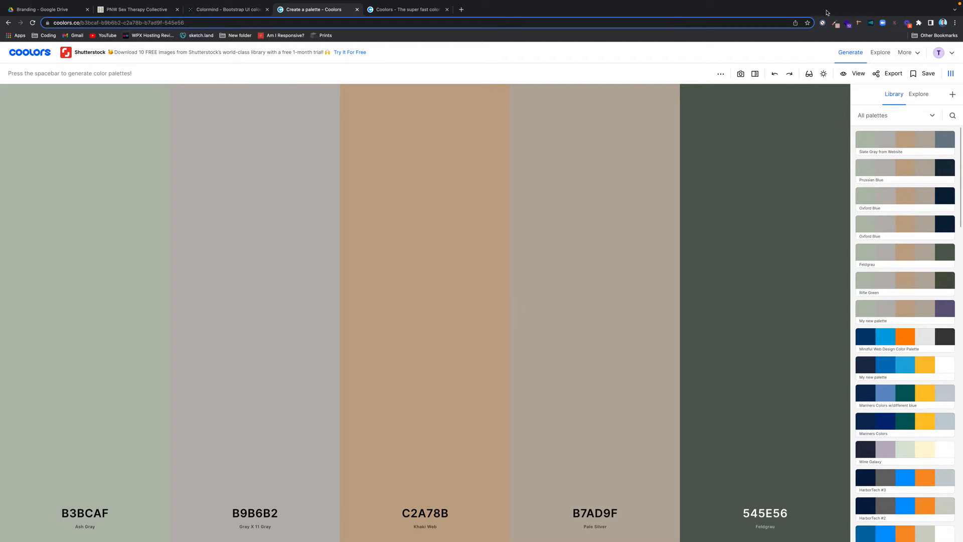
left_click(399, 11)
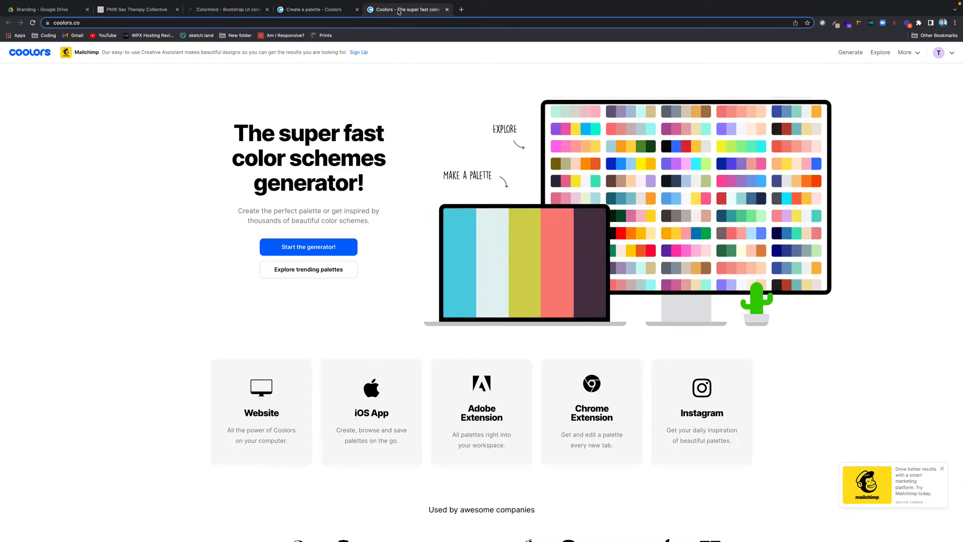
left_click(326, 248)
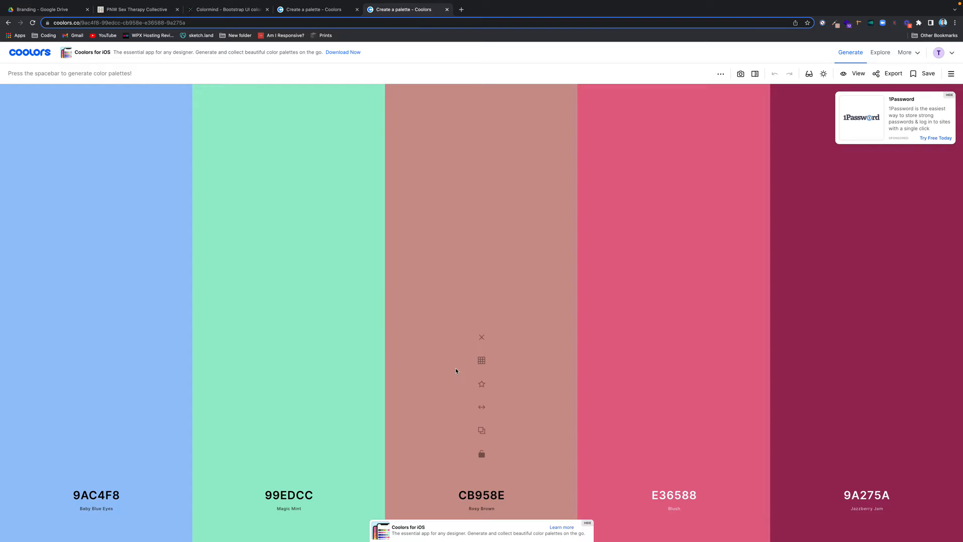
Generate a series of random five-colour palettes, and go back to the one running from 11151C to D66853.
key("space")
key("space")
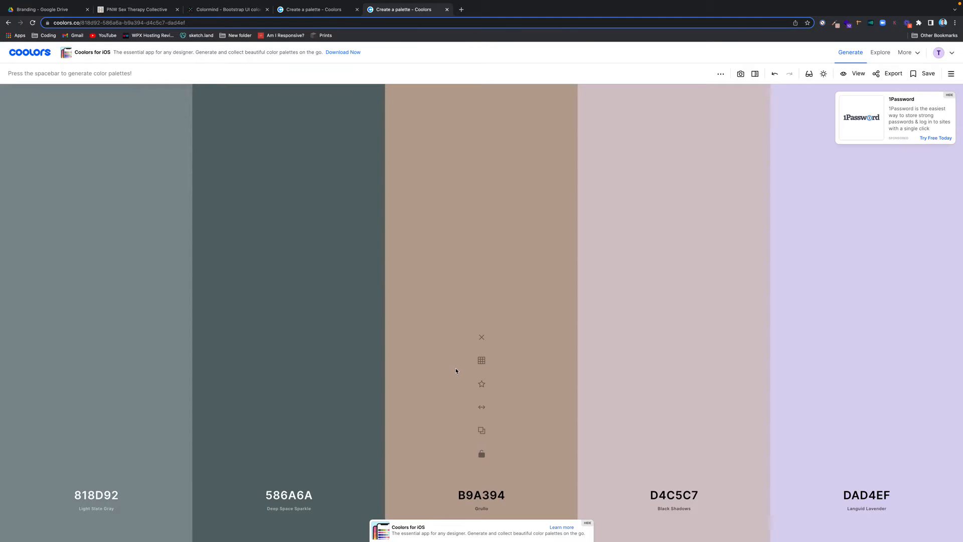
key("space")
key("space")
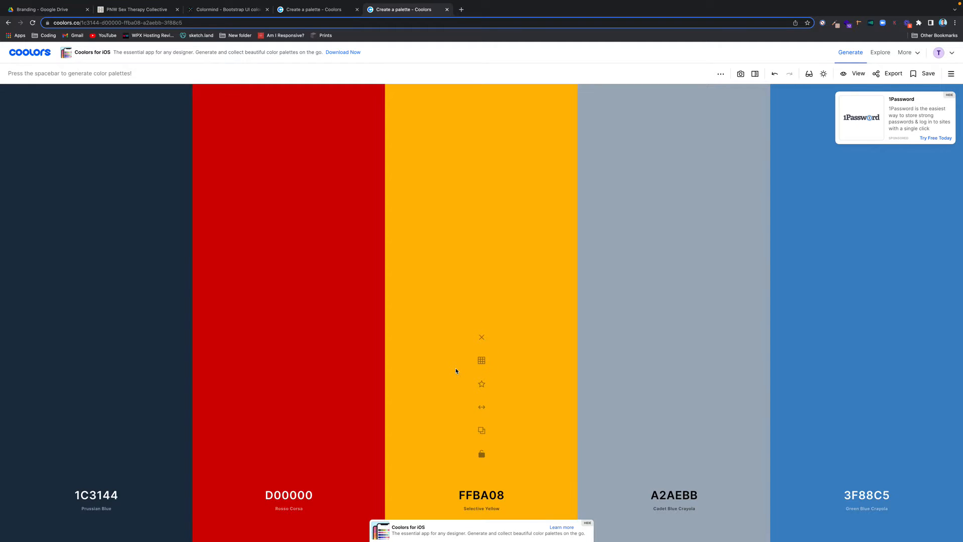
key("space")
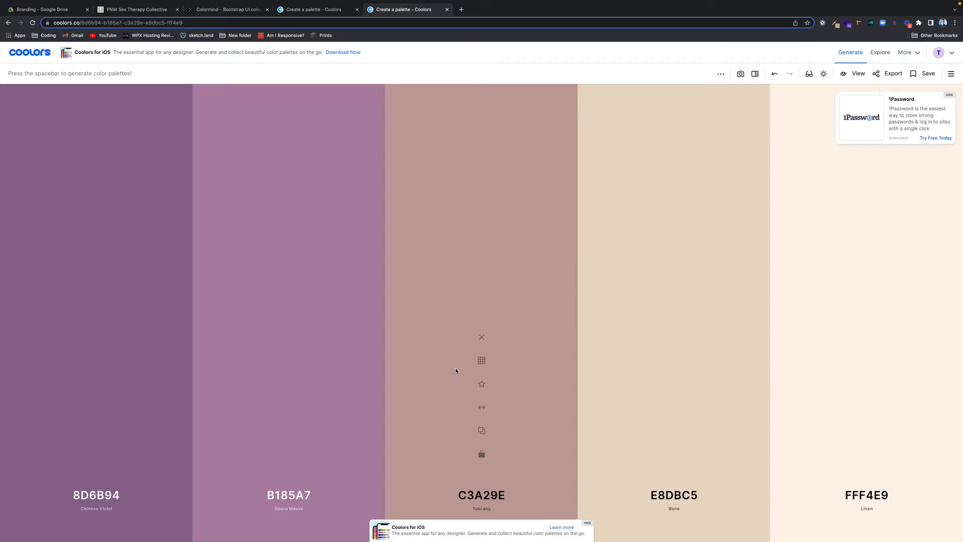
key("space")
key("space")
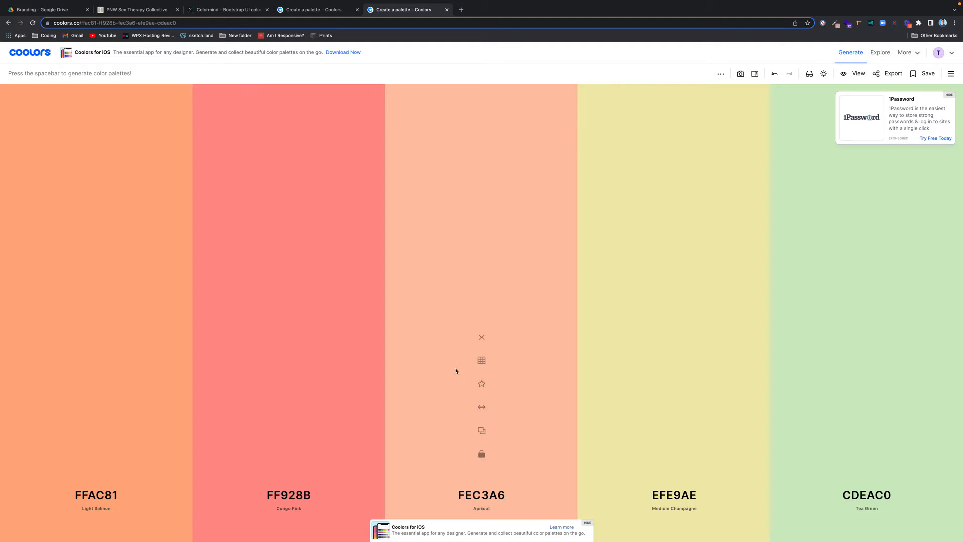
key("space")
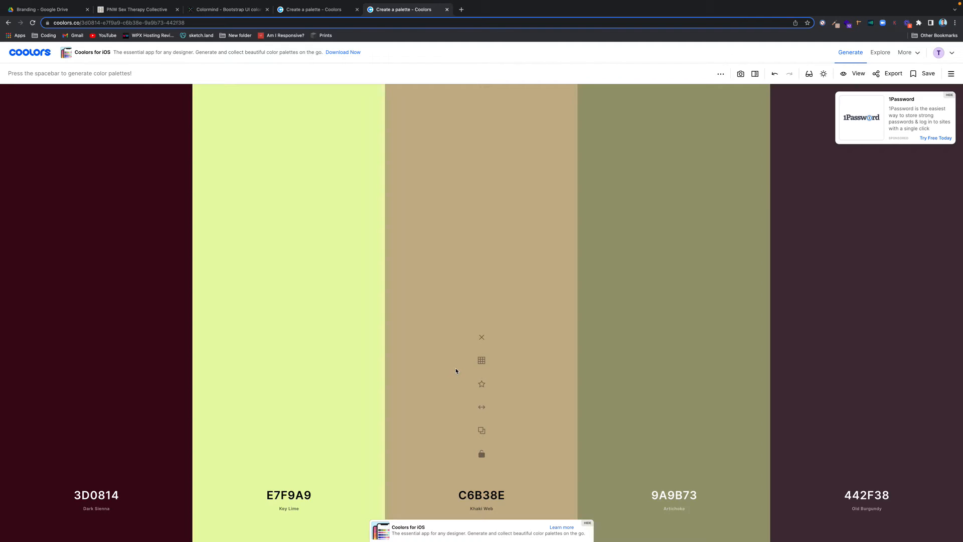
key("space")
key("space")
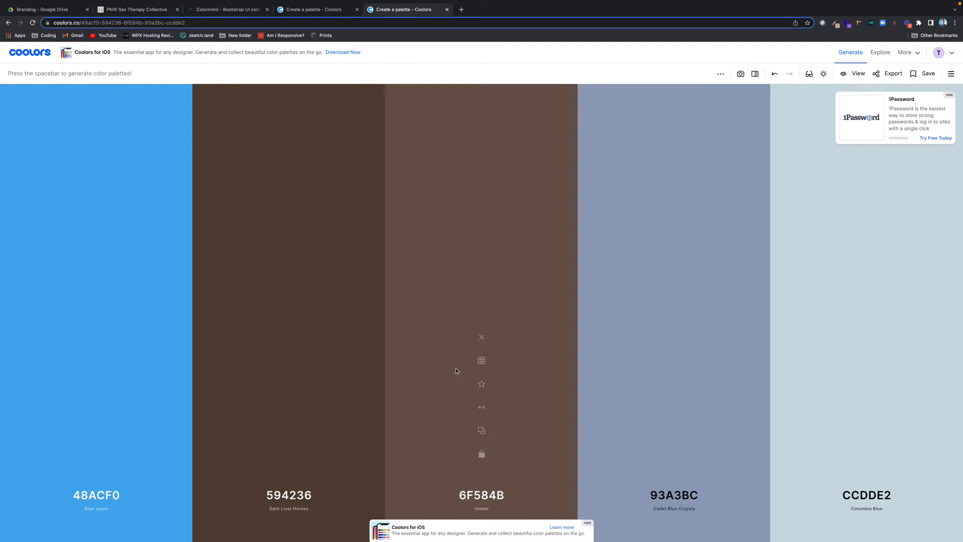
key("ctrl+z")
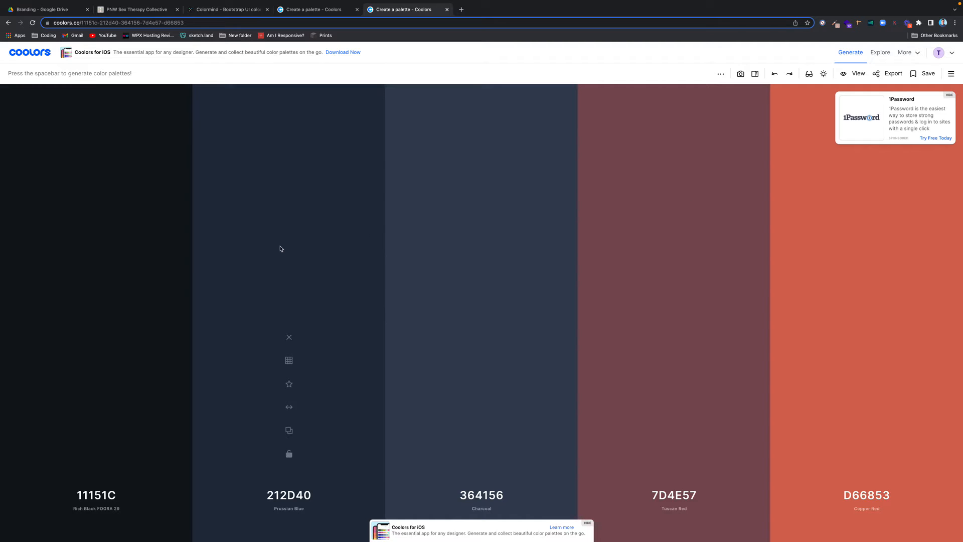
Review the project choices for saving the current palette, and close the dialog without saving.
left_click(923, 74)
left_click(489, 247)
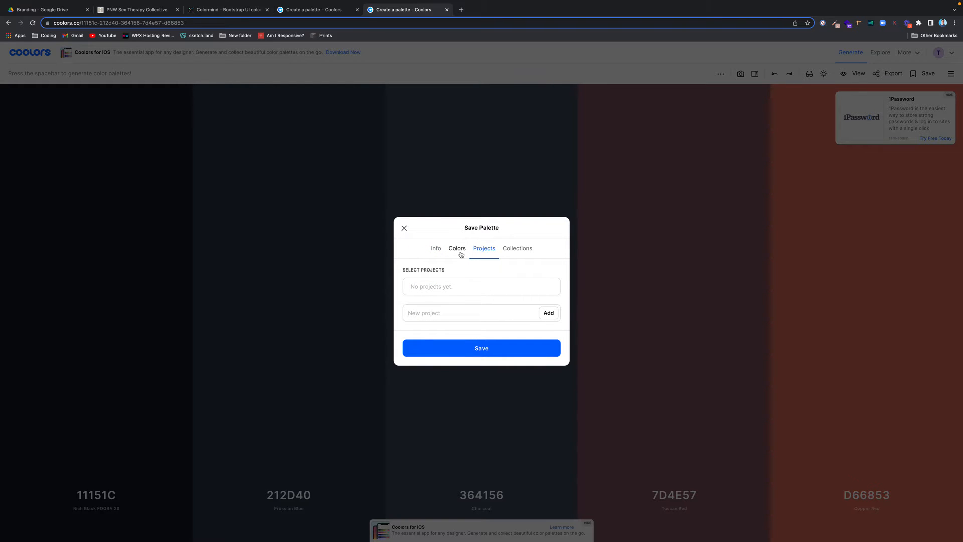
scroll(477, 282, "down", 2)
scroll(477, 281, "up", 2)
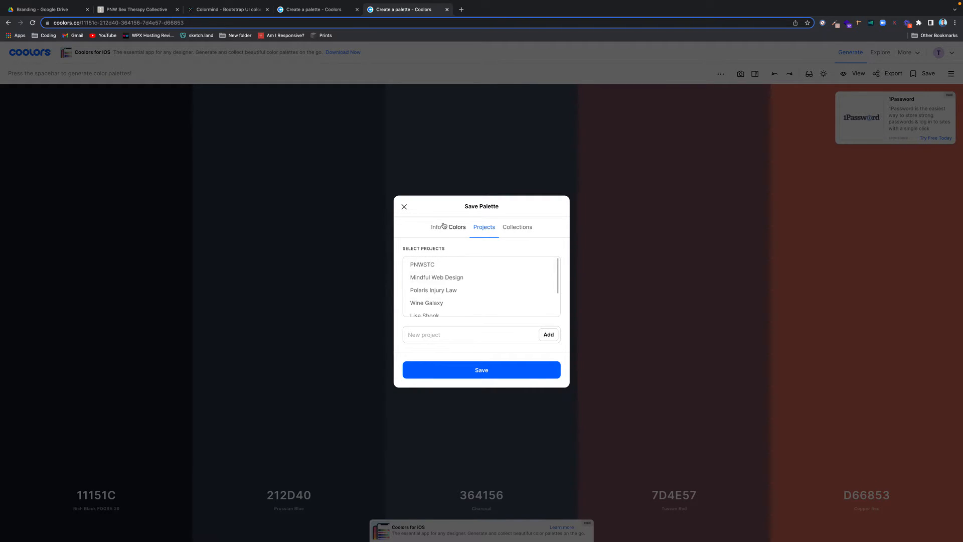
left_click(404, 207)
In the brand palette's generator, compare the saved palettes ending in Purple Navy, Rifle Green, Feldgrau and Prussian Blue.
left_click(317, 10)
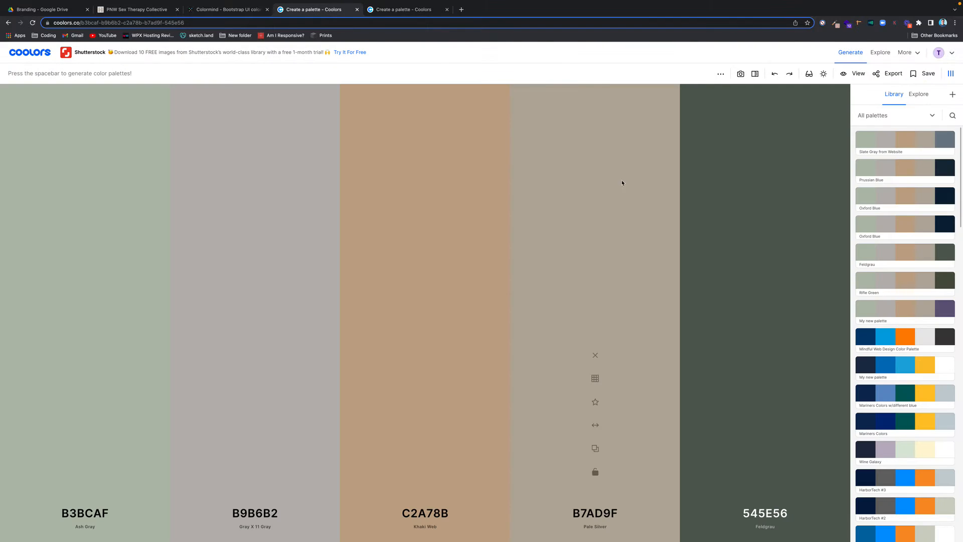
mouse_move(563, 440)
mouse_move(40, 347)
mouse_move(195, 326)
mouse_move(157, 343)
left_click(924, 311)
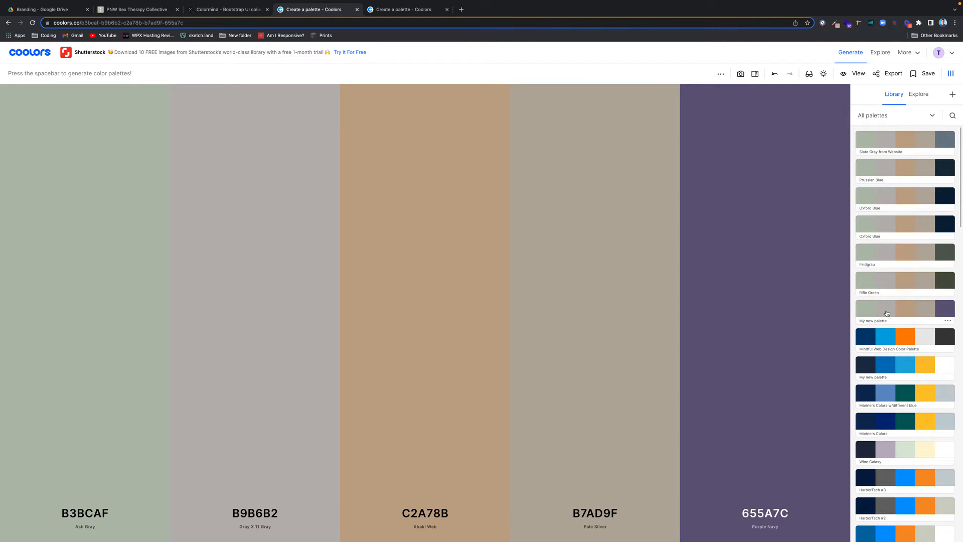
left_click(900, 283)
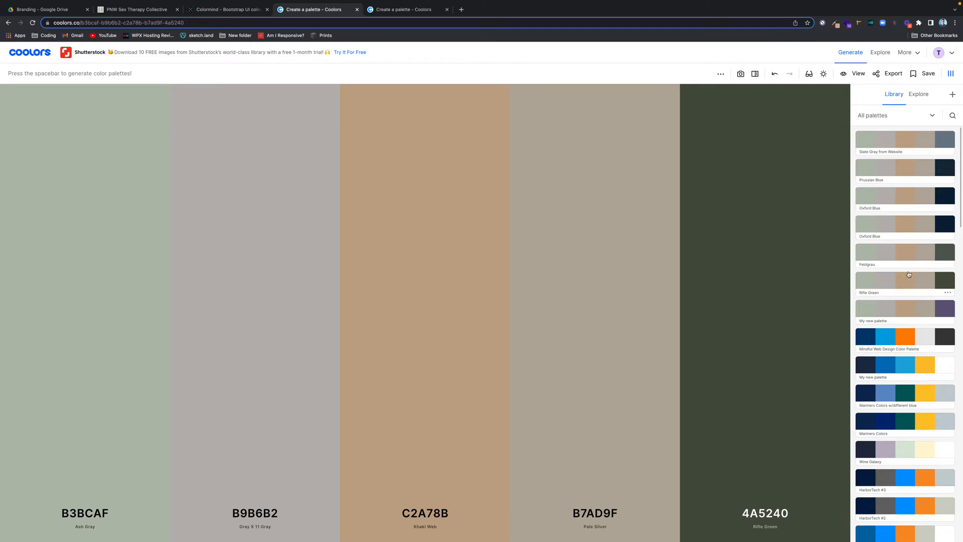
left_click(907, 256)
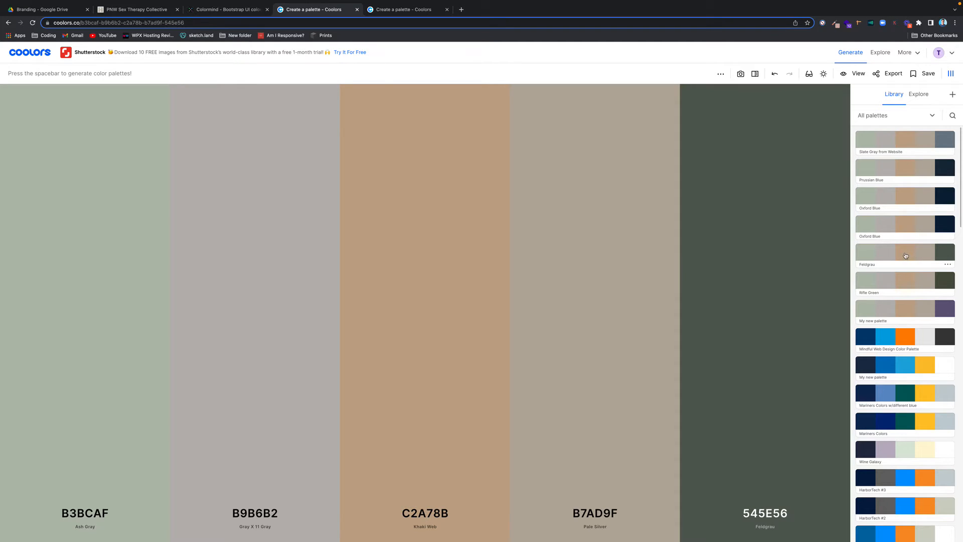
left_click(920, 172)
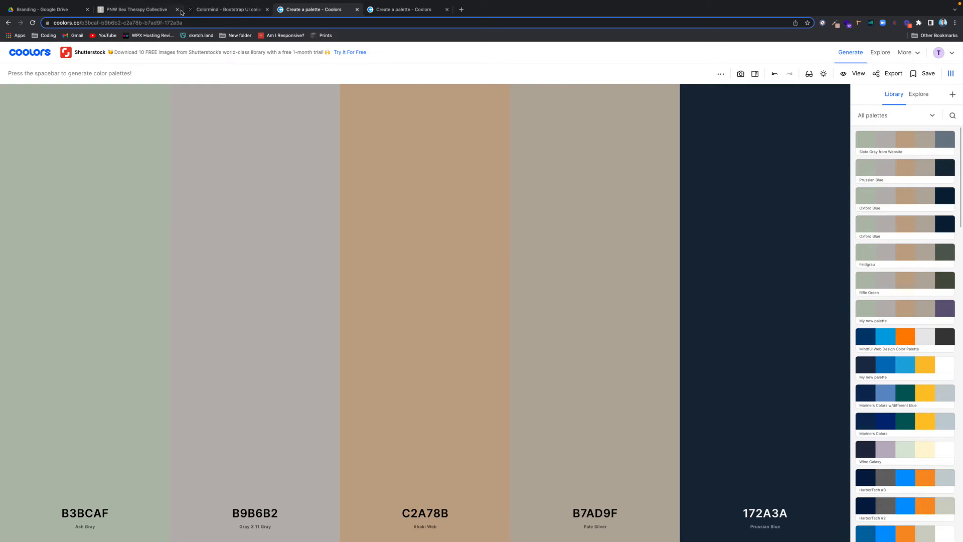
Switch to Colormind and examine how the brand palette looks across the demo landing page's sections and cards.
left_click(225, 10)
scroll(355, 172, "up", 3)
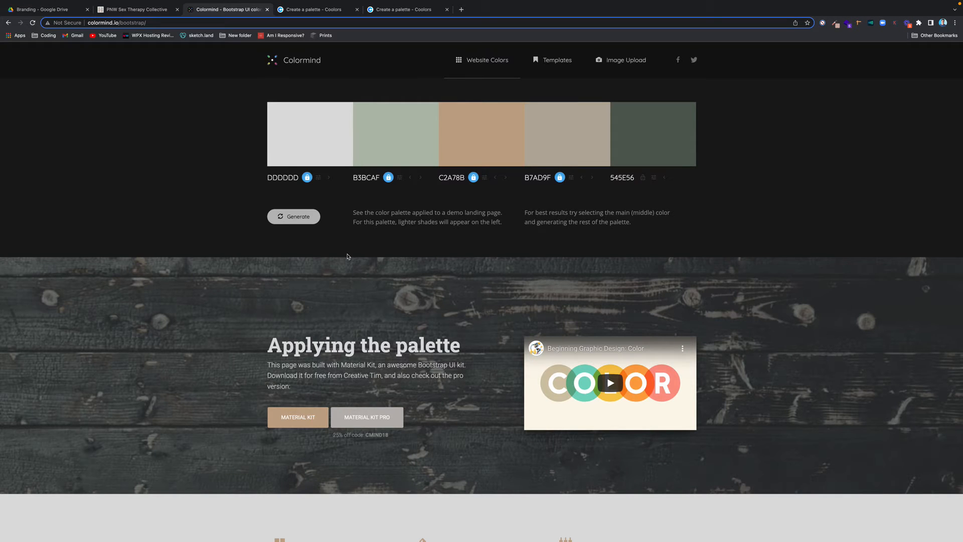
scroll(346, 255, "down", 1)
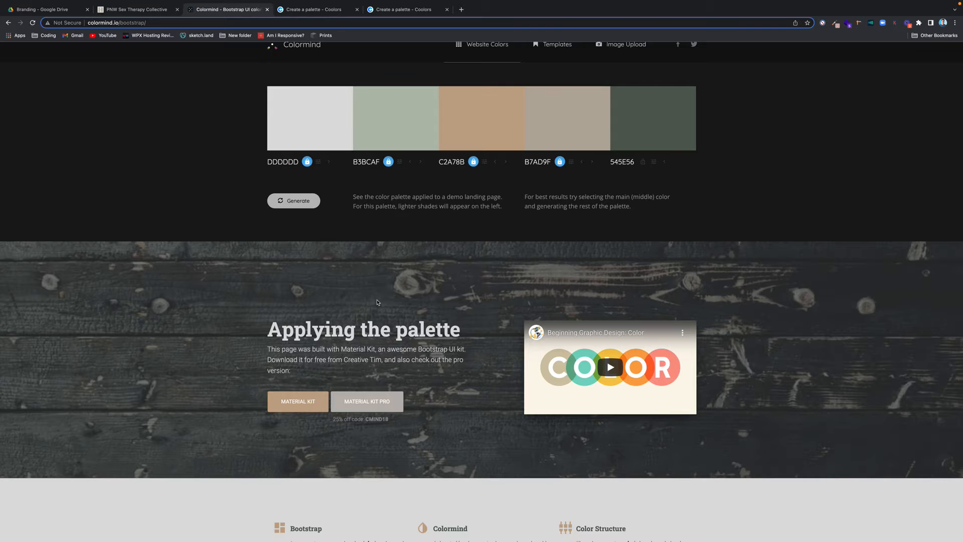
scroll(396, 309, "down", 5)
scroll(415, 317, "up", 6)
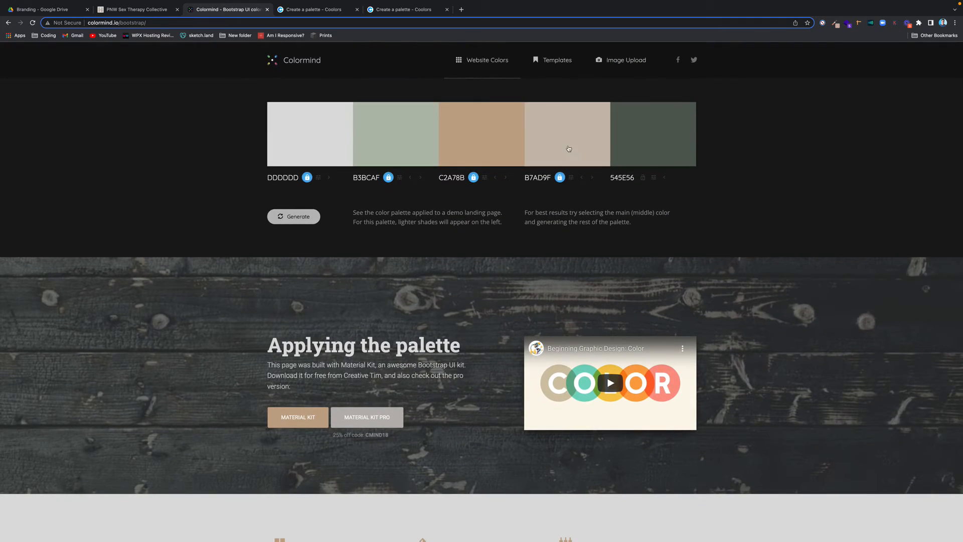
scroll(564, 146, "down", 10)
scroll(772, 239, "down", 15)
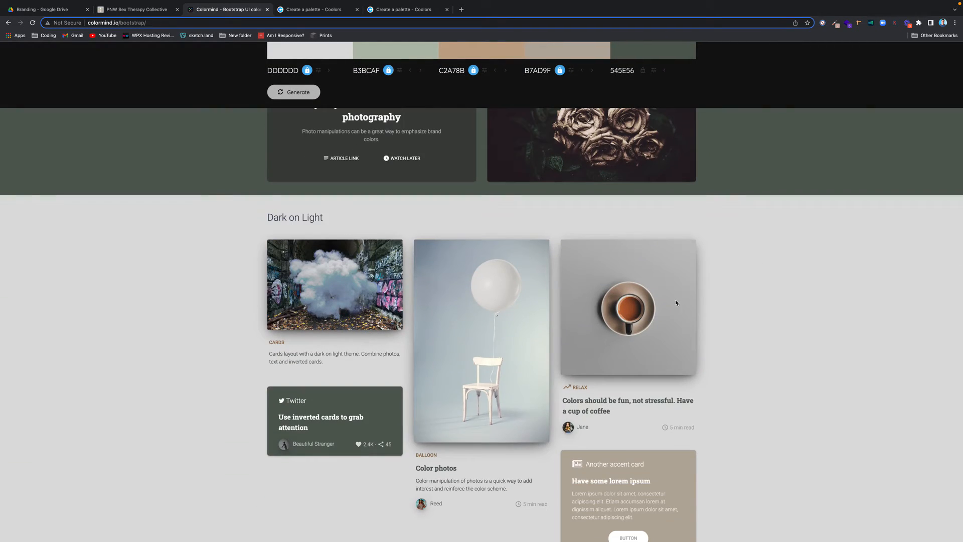
scroll(676, 300, "up", 8)
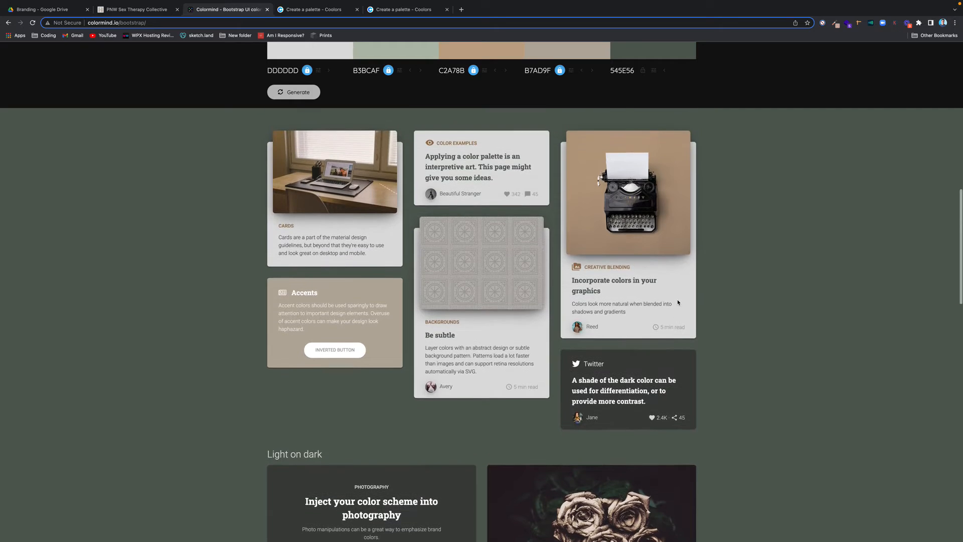
scroll(650, 255, "up", 6)
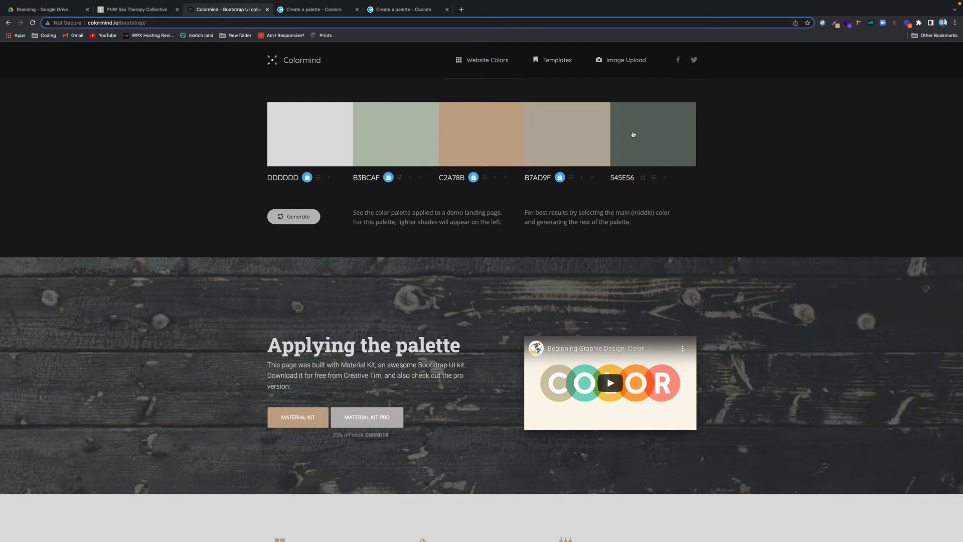
Examine how the light, accent, main and dark shades are used in the demo page's swatches, cards and backgrounds.
scroll(652, 151, "down", 4)
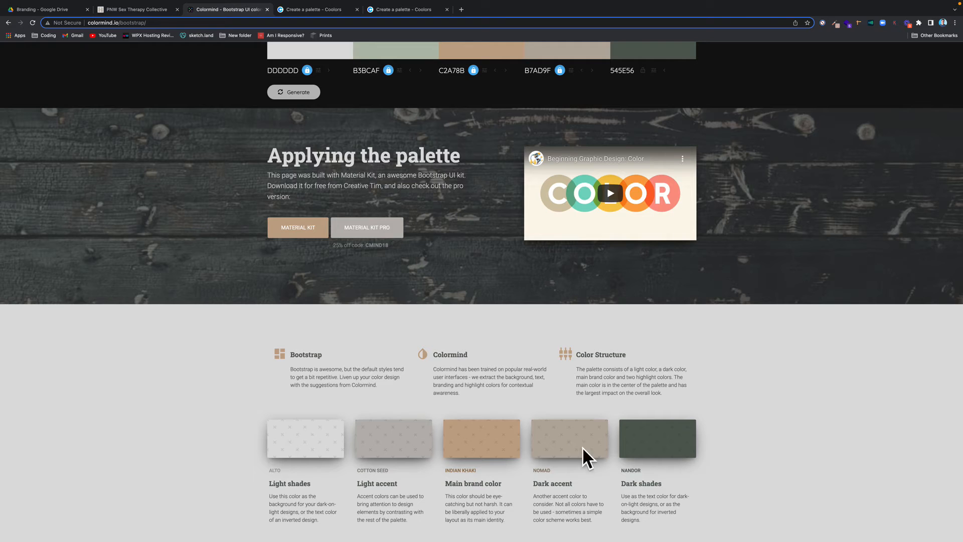
scroll(583, 447, "down", 10)
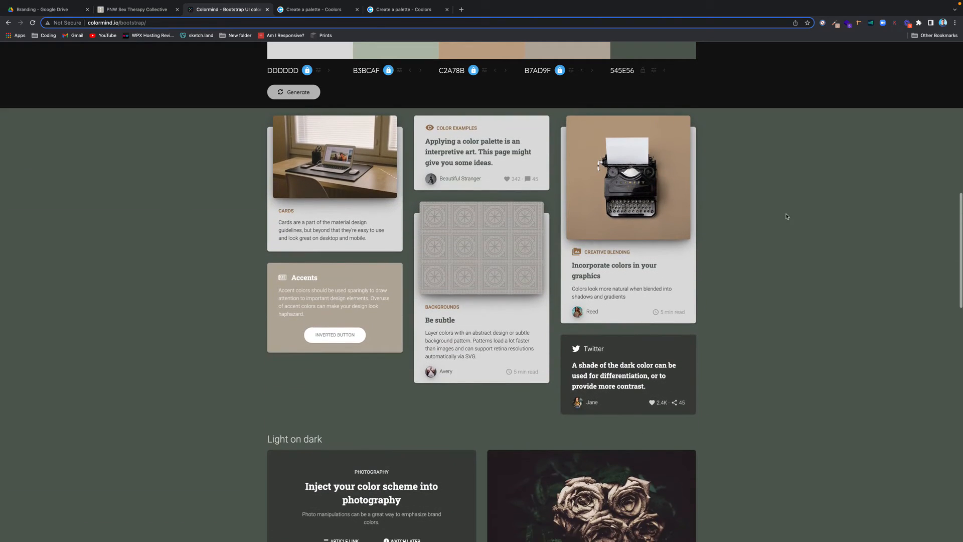
scroll(481, 247, "down", 4)
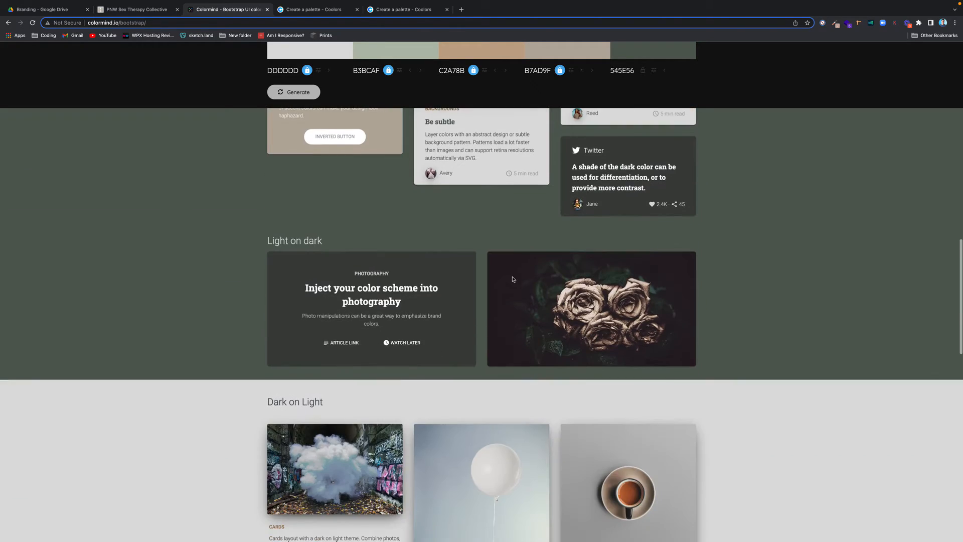
scroll(512, 279, "up", 15)
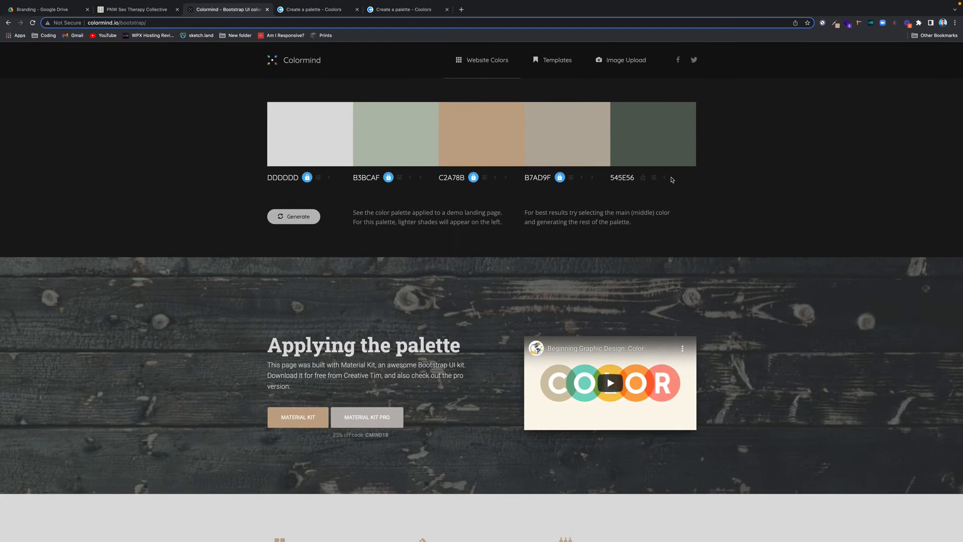
scroll(812, 288, "down", 10)
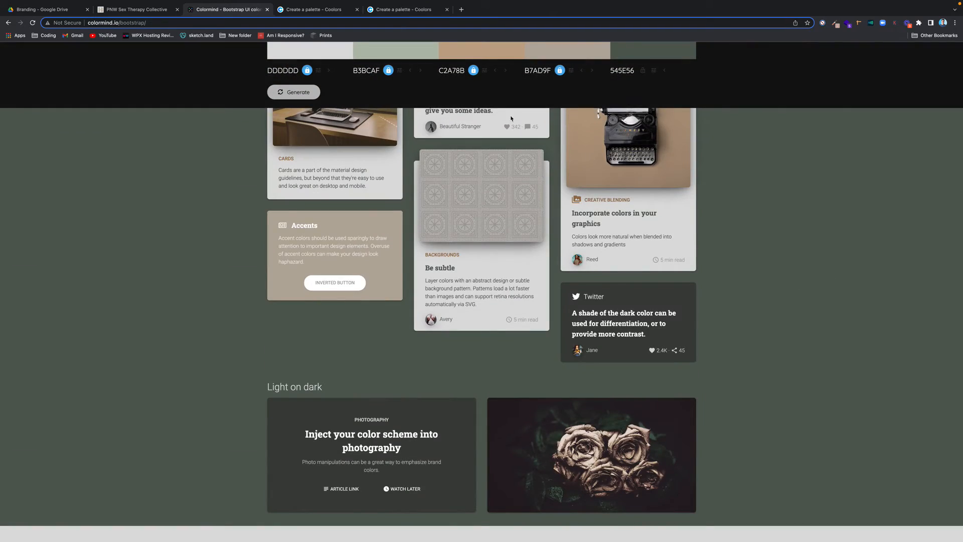
scroll(746, 240, "up", 4)
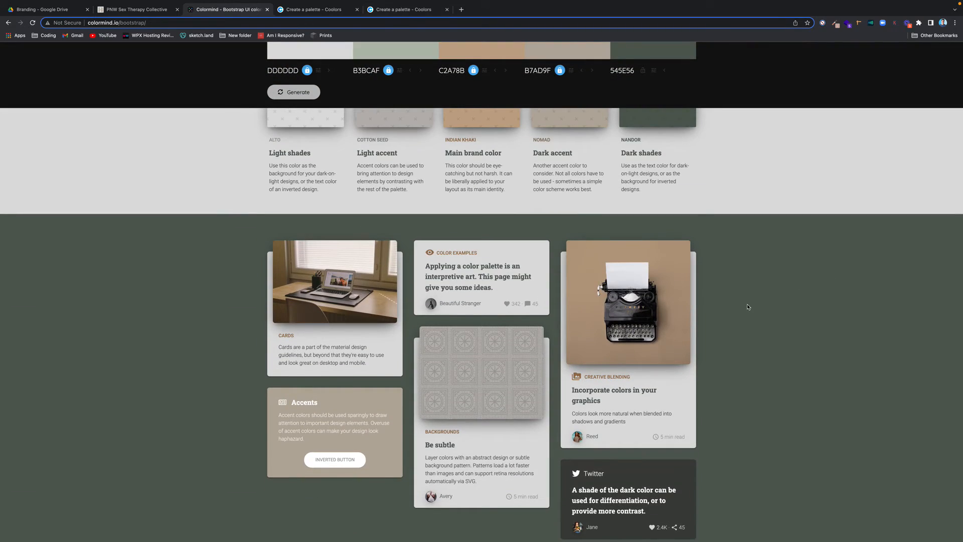
In Coolors, load the saved brand palette ending in Purple Navy and copy its hex code 655A7C.
scroll(747, 307, "up", 3)
left_click(421, 10)
left_click(314, 9)
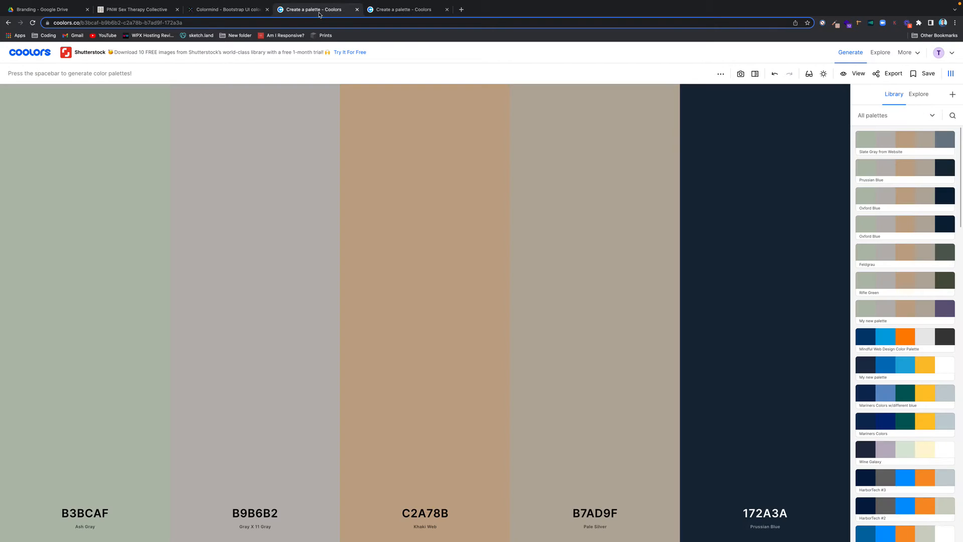
left_click(941, 309)
left_click(768, 512)
key("super+c")
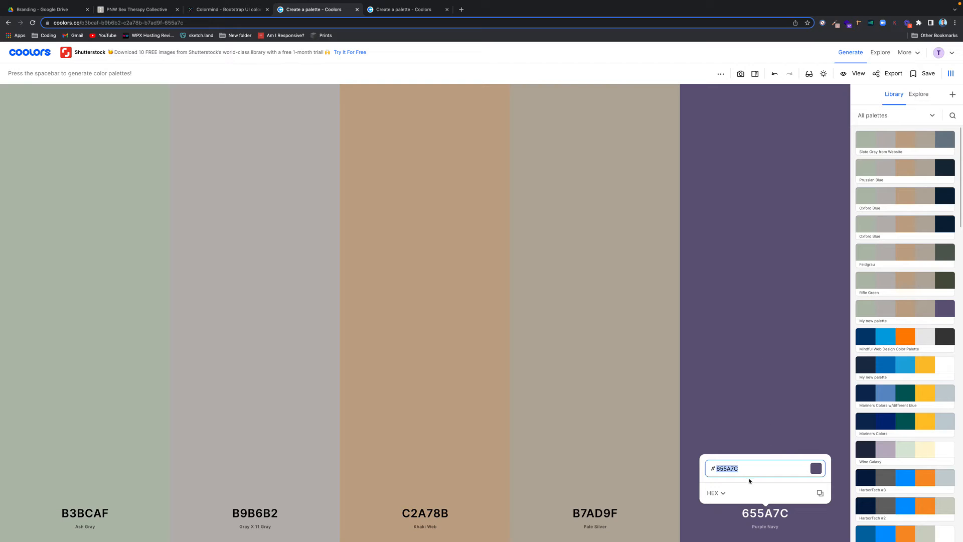
Switch to Colormind and set the palette's dark shade to 655A7C.
left_click(221, 12)
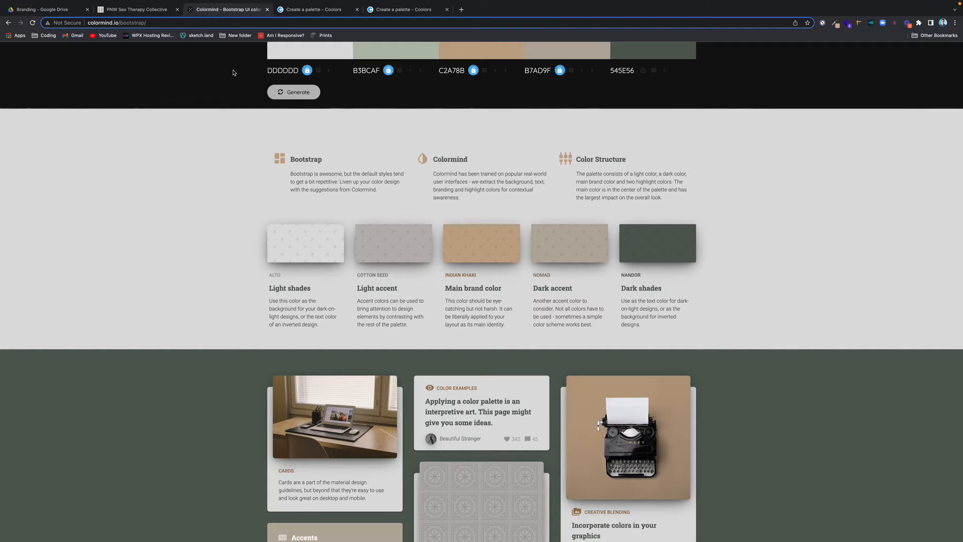
left_click(648, 62)
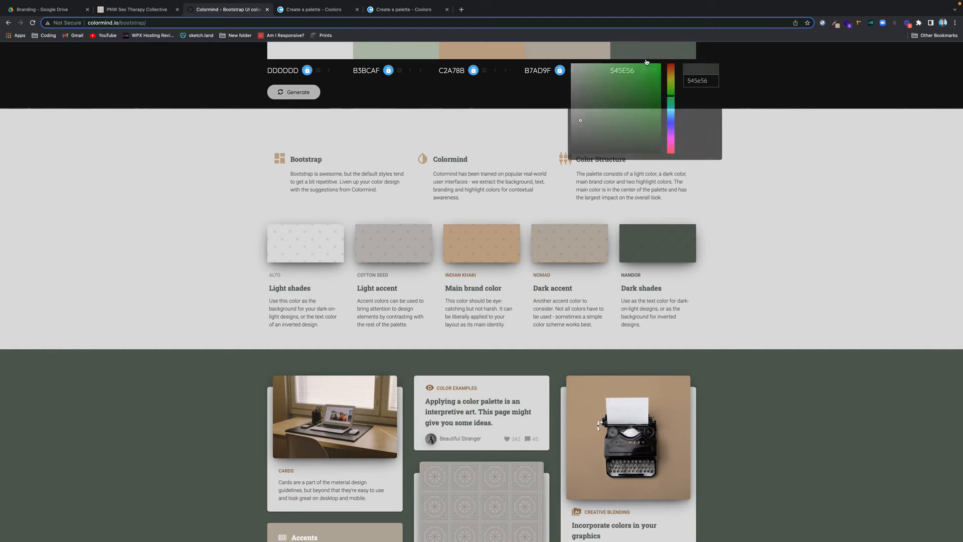
key("super+v")
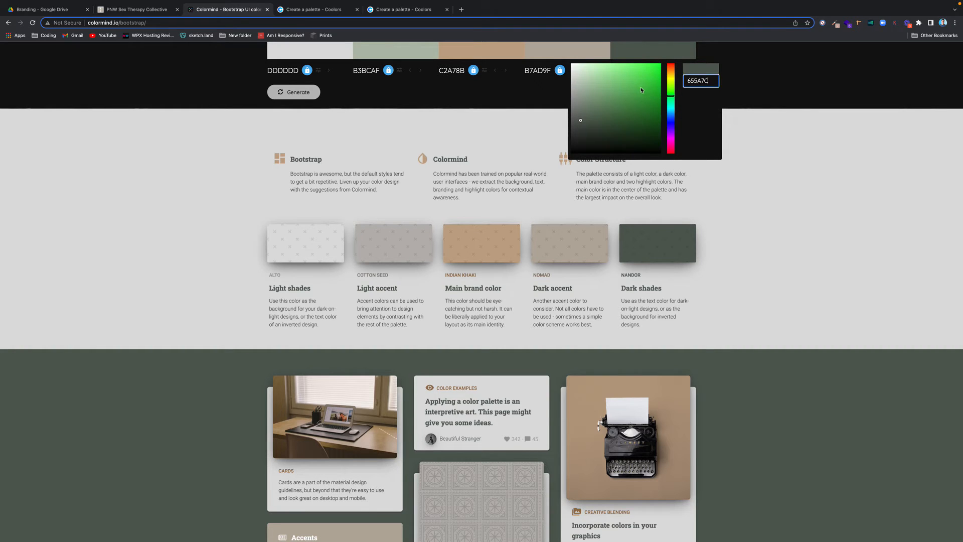
key("Return")
left_click(727, 160)
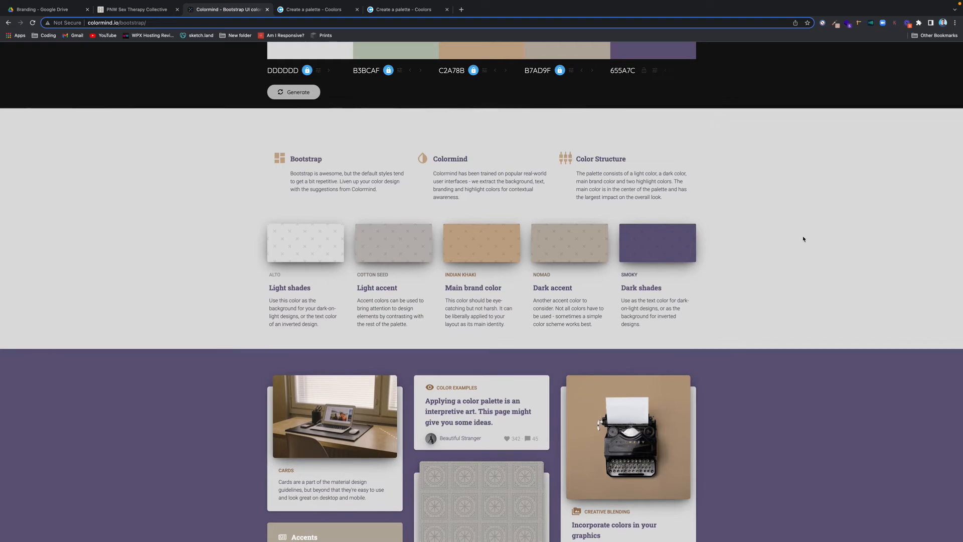
Examine how the purple dark shade looks across the demo page's headings, backgrounds, cards and light-on-dark section.
scroll(804, 238, "down", 4)
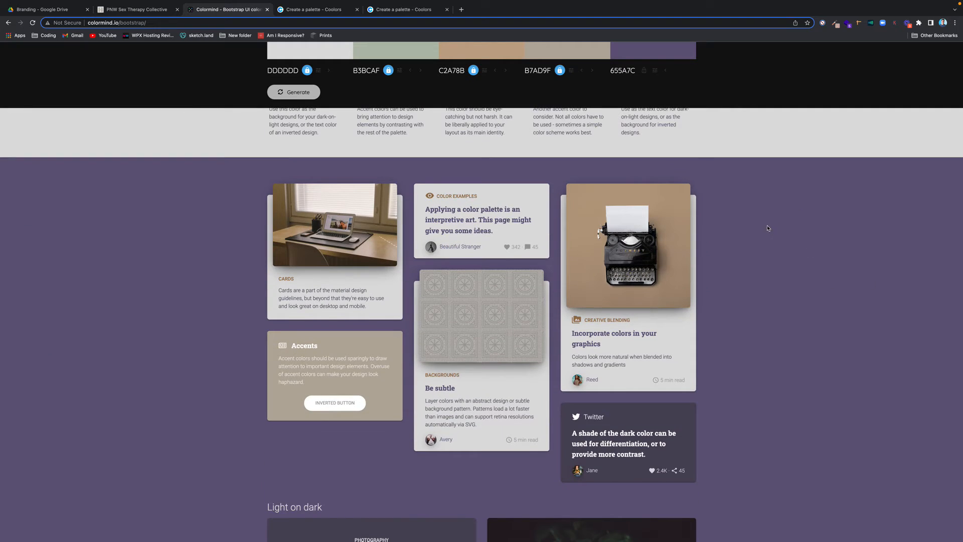
scroll(767, 226, "up", 8)
left_click(416, 12)
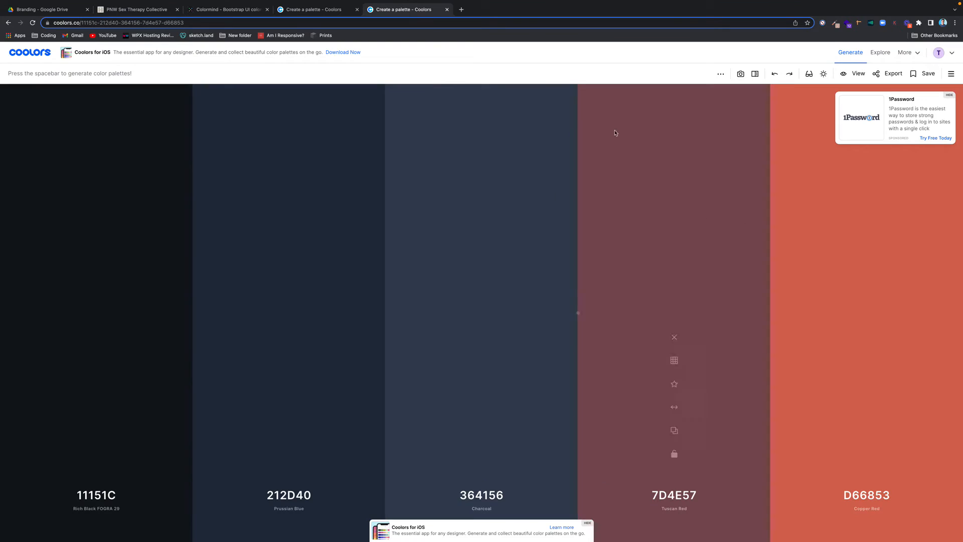
left_click(247, 10)
scroll(745, 251, "down", 5)
scroll(747, 254, "down", 5)
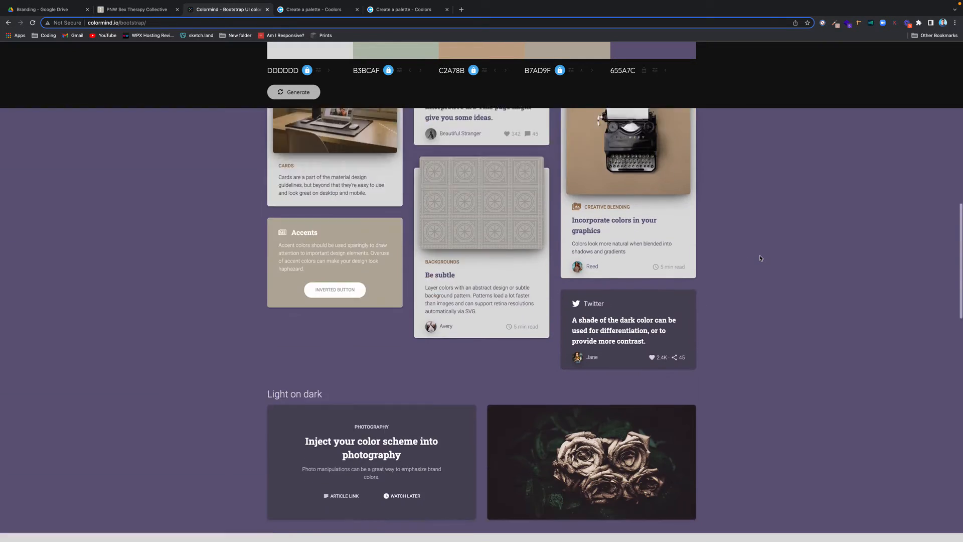
scroll(758, 256, "up", 15)
scroll(489, 45, "down", 1)
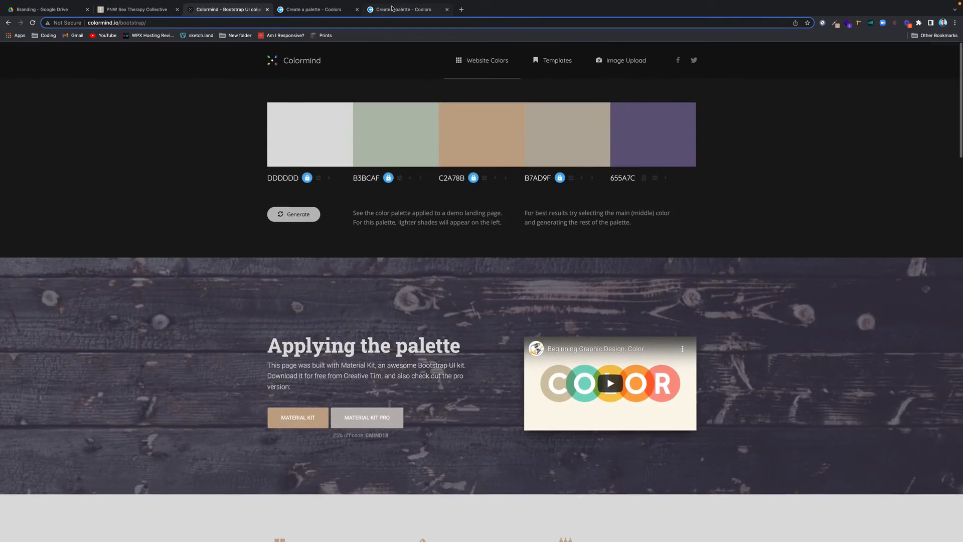
In Coolors, load the saved Prussian Blue brand palette and copy its dark hex code 172A3A.
left_click(393, 11)
left_click(315, 10)
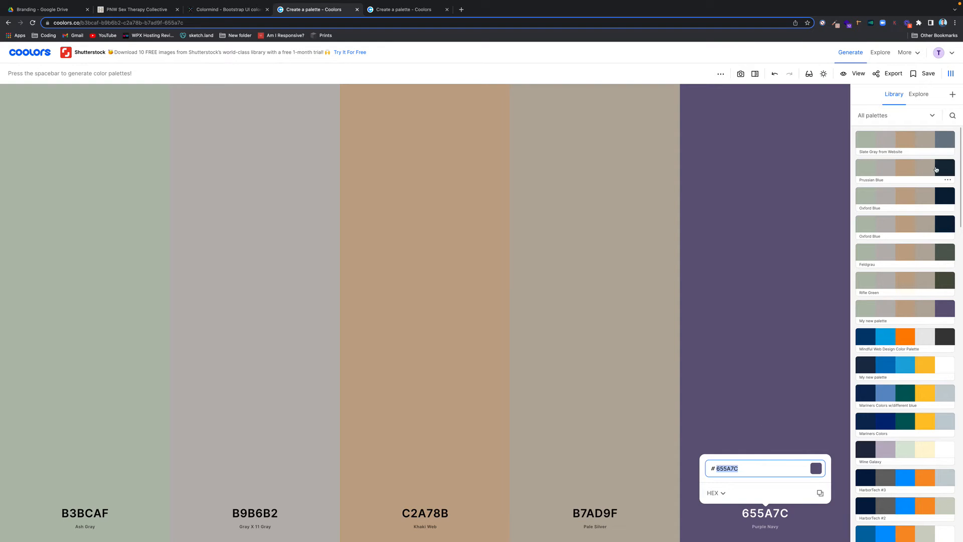
left_click(928, 163)
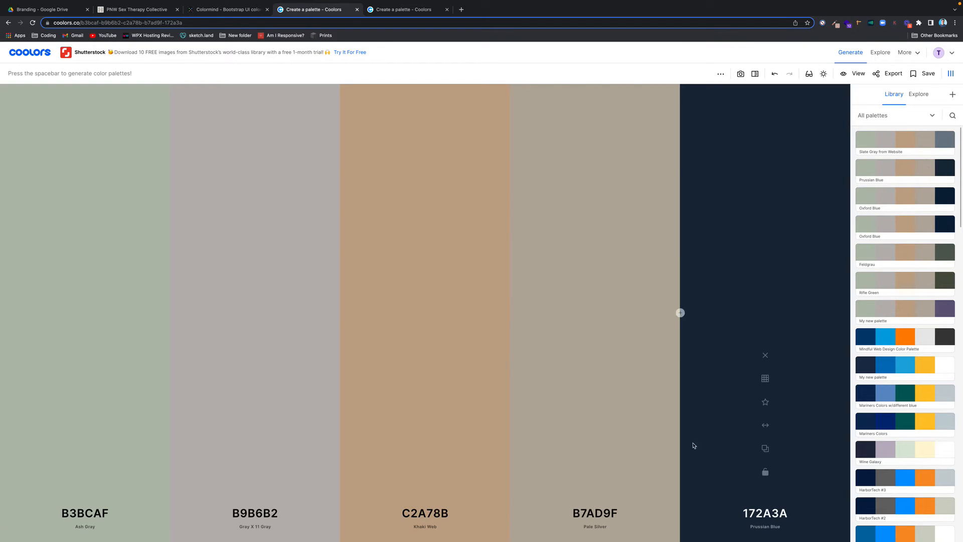
left_click(768, 515)
key("ctrl+c")
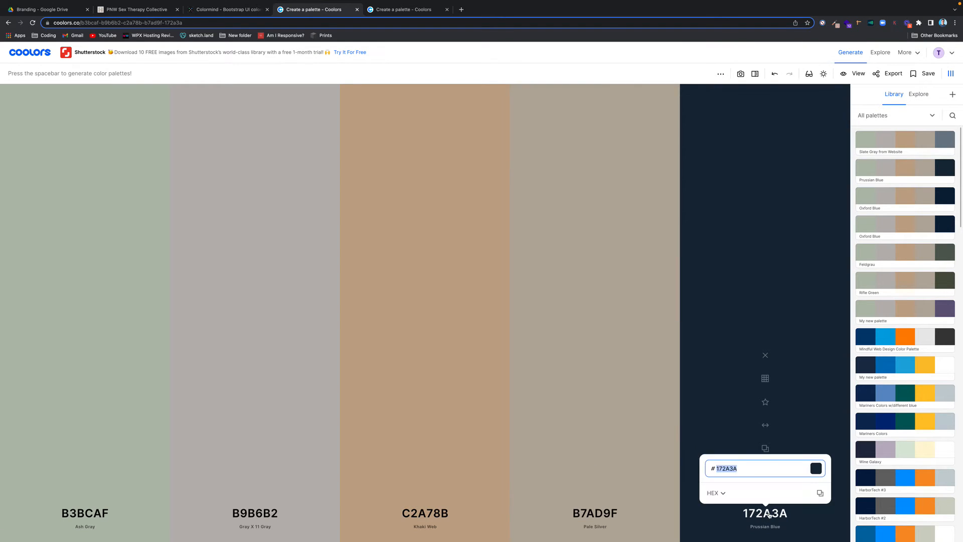
Switch to Colormind and replace the palette's dark shade with 172A3A.
left_click(219, 12)
left_click(650, 153)
left_click(700, 179)
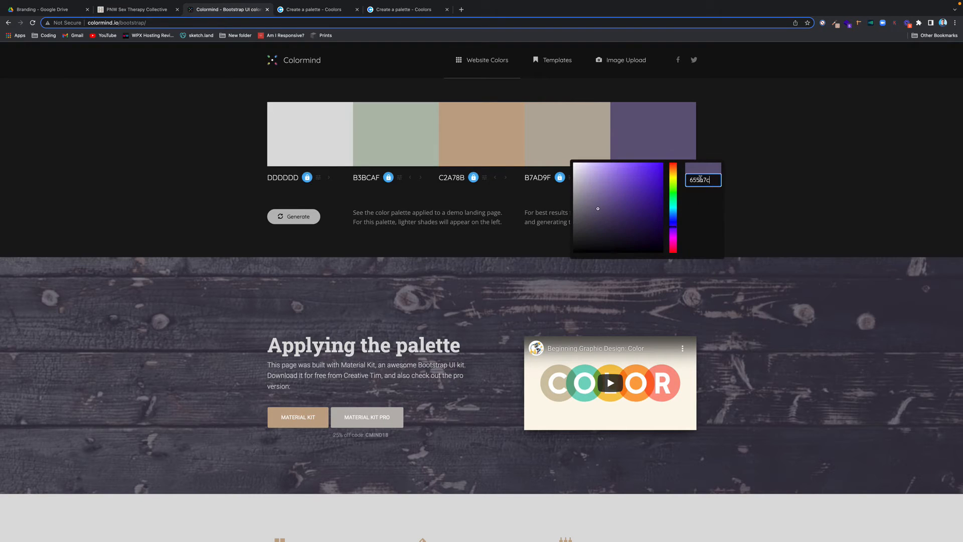
key("ctrl+a")
key("ctrl+v")
Examine how the dark blue shade works with the brand colours in the demo page's hero, swatches and cards.
scroll(803, 307, "down", 12)
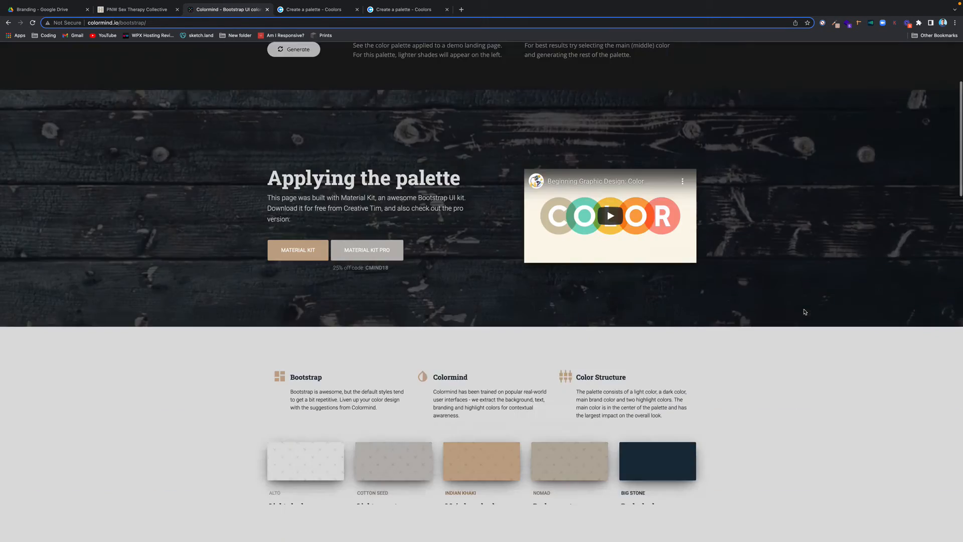
scroll(803, 308, "up", 1)
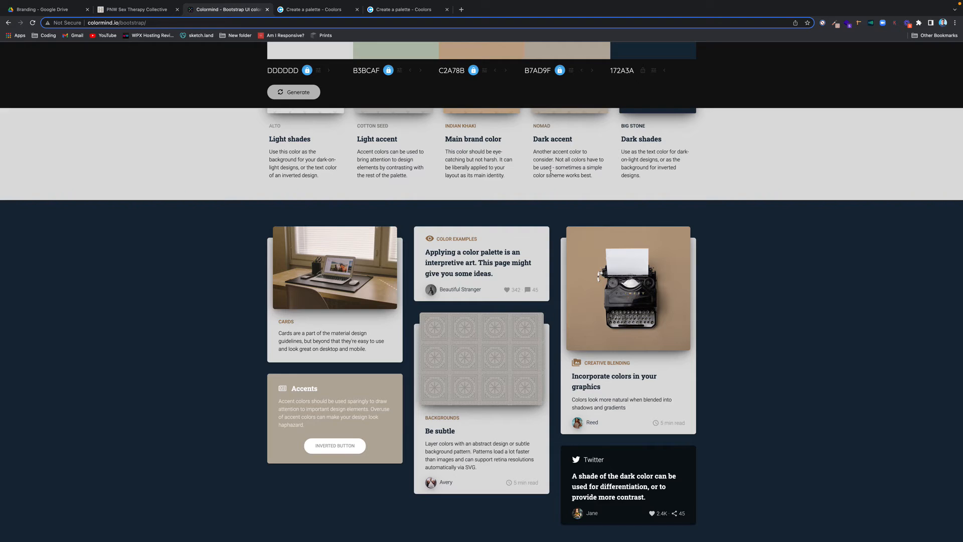
scroll(551, 173, "up", 6)
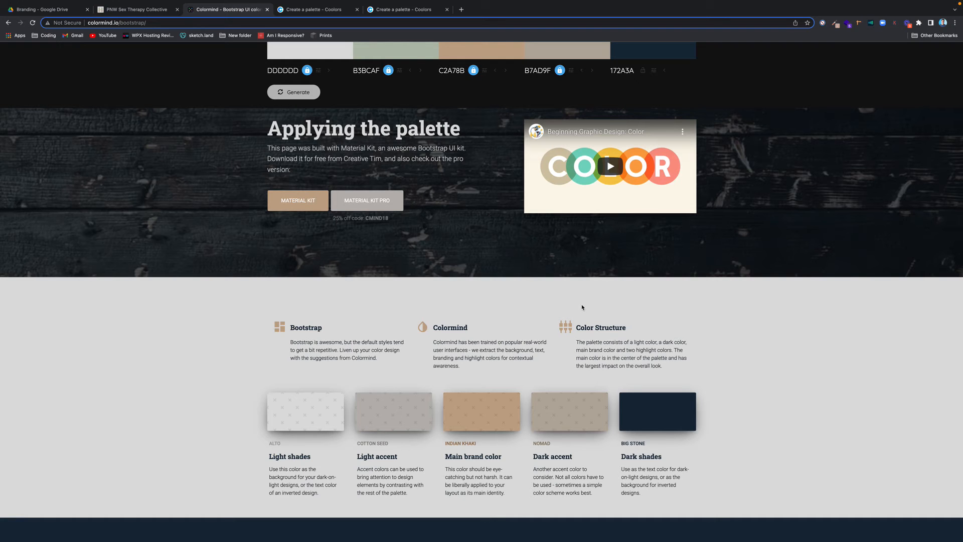
scroll(490, 329, "down", 8)
scroll(490, 329, "up", 4)
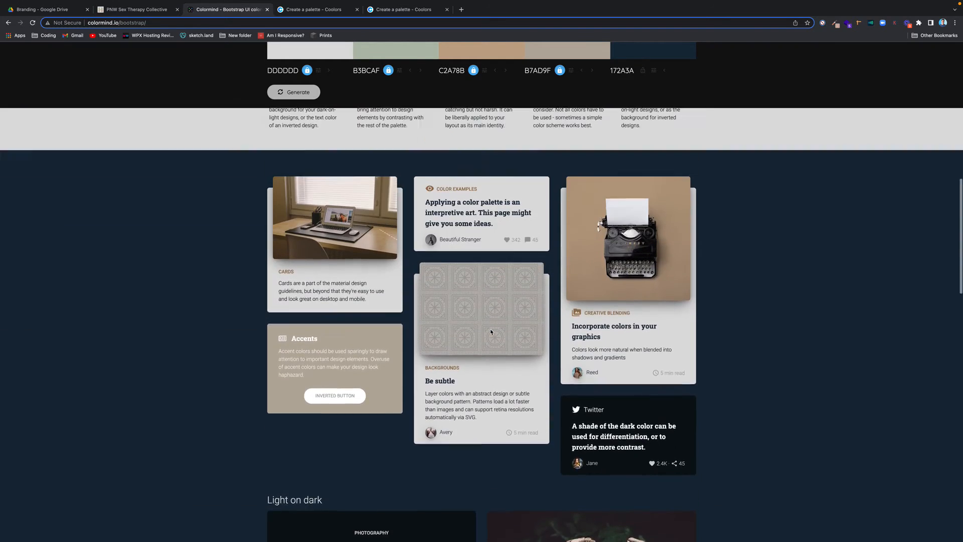
scroll(480, 93, "up", 5)
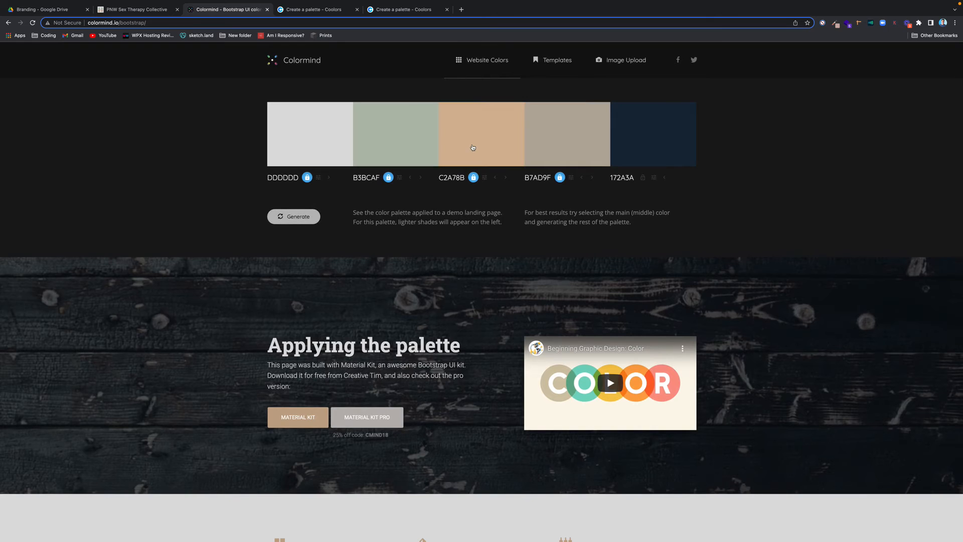
Reorder the Colormind palette by swapping C2A78B with B7AD9F and moving B3BCAF ahead of DDDDDD.
left_click(506, 178)
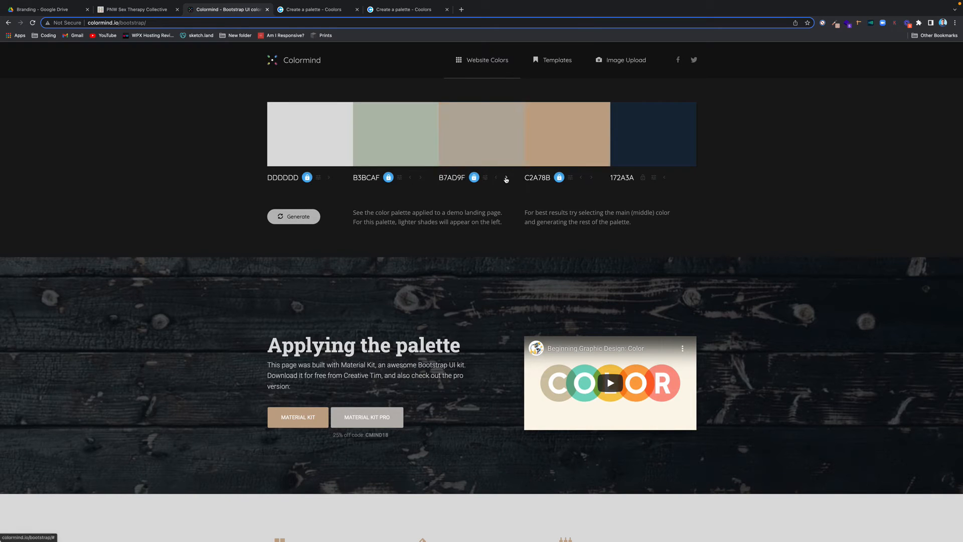
left_click(411, 178)
scroll(507, 230, "down", 8)
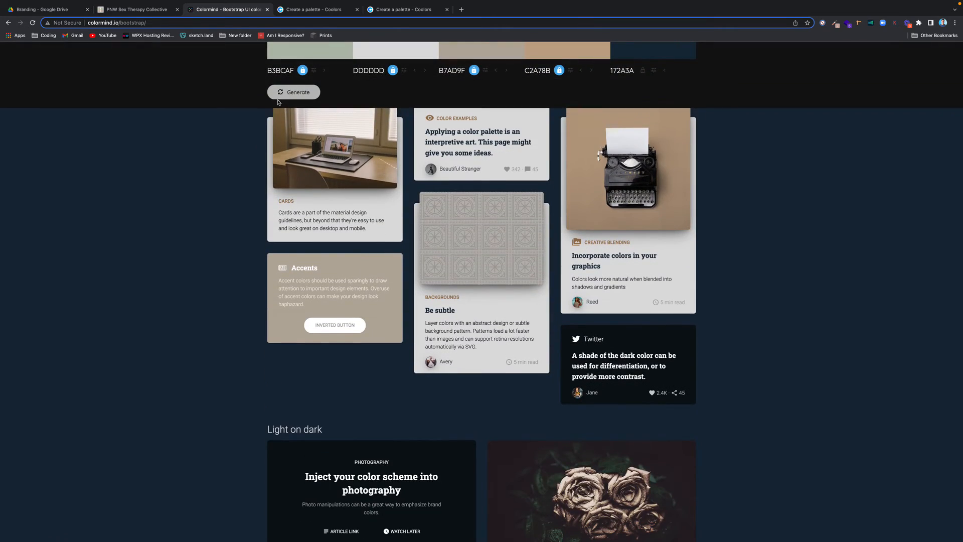
scroll(803, 167, "up", 8)
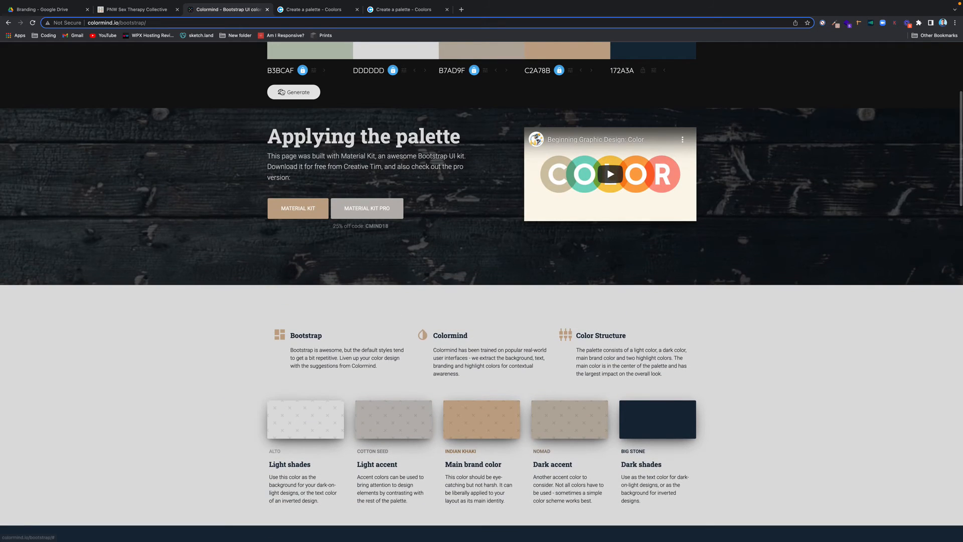
Lock the 172A3A dark shade, regenerate the Colormind palette, and review the reordered colours on the demo page.
left_click(642, 70)
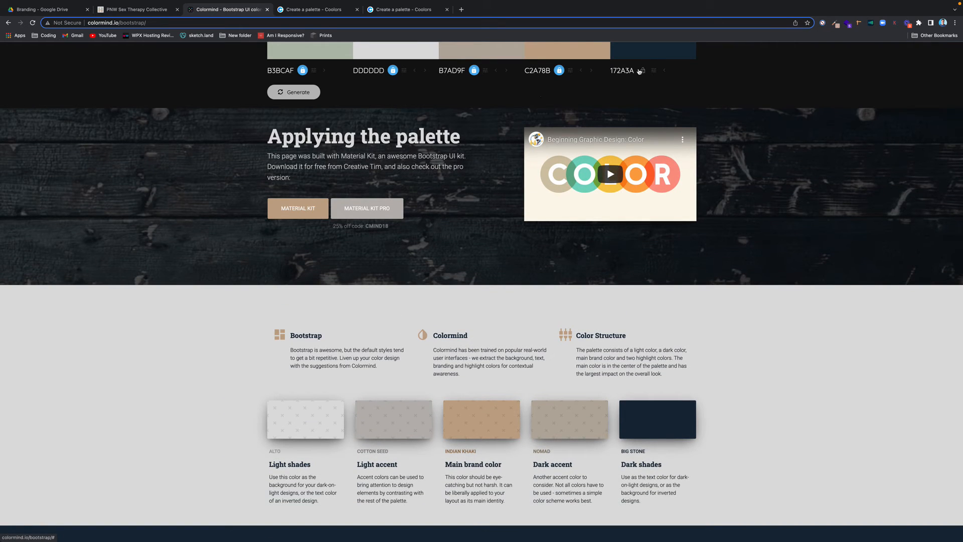
left_click(284, 93)
scroll(409, 161, "down", 5)
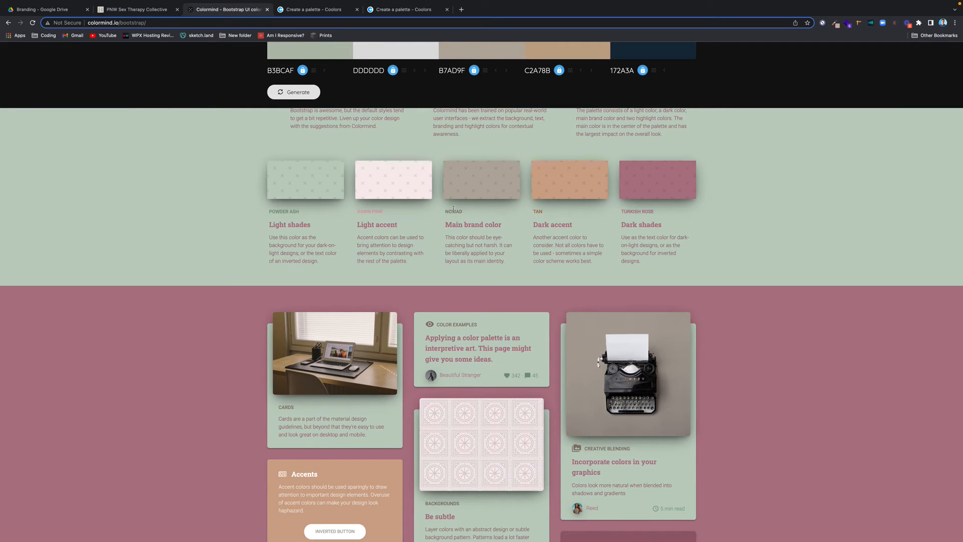
scroll(453, 209, "down", 5)
scroll(712, 266, "up", 15)
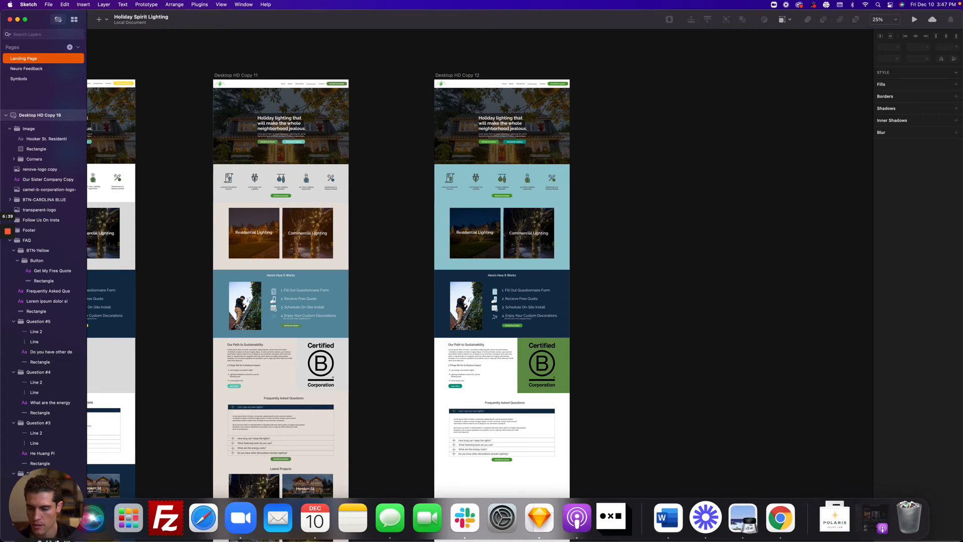
left_click(46, 526)
left_click(40, 528)
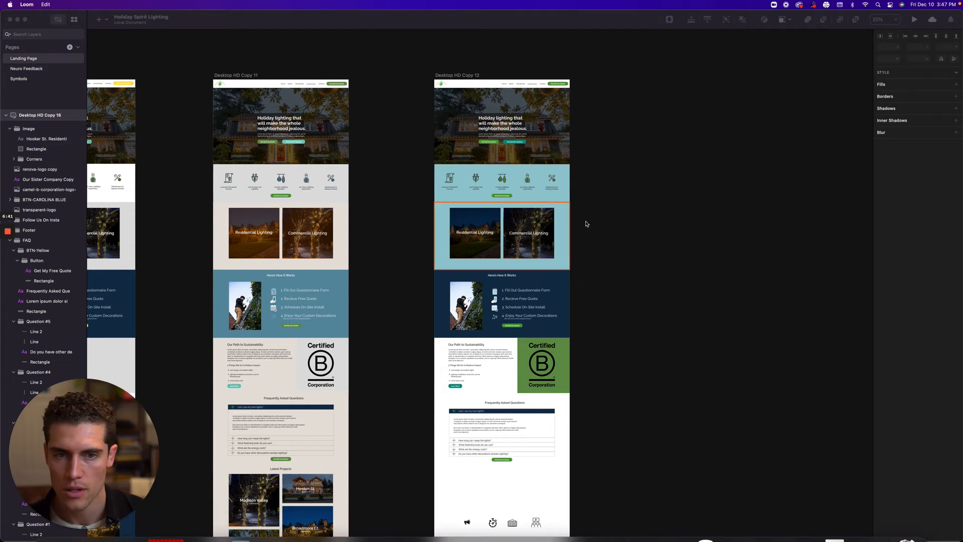
In Sketch's Holiday Spirit Lighting document, compare the colour variations across the landing page artboards Desktop HD Copy 7 through 14.
scroll(577, 223, "left", 5)
scroll(494, 226, "left", 5)
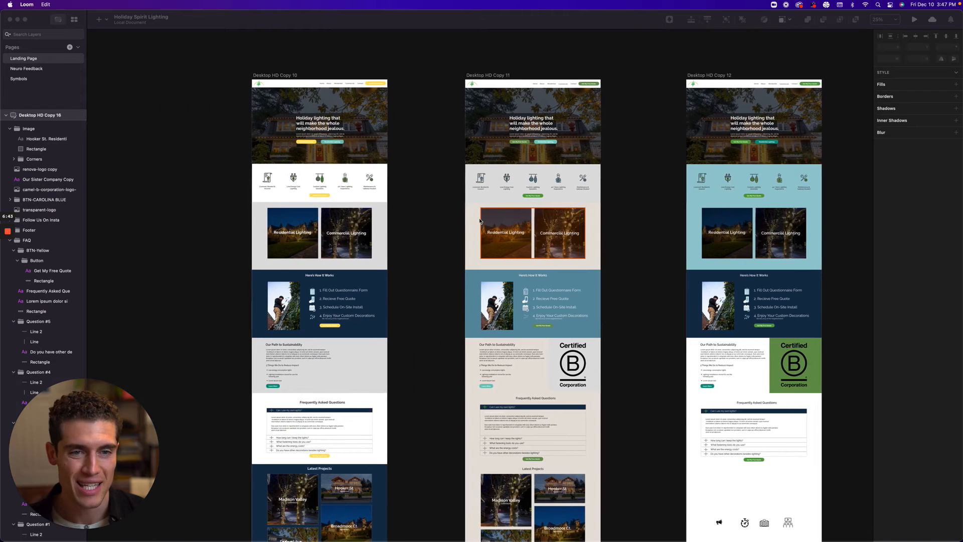
left_click(893, 22)
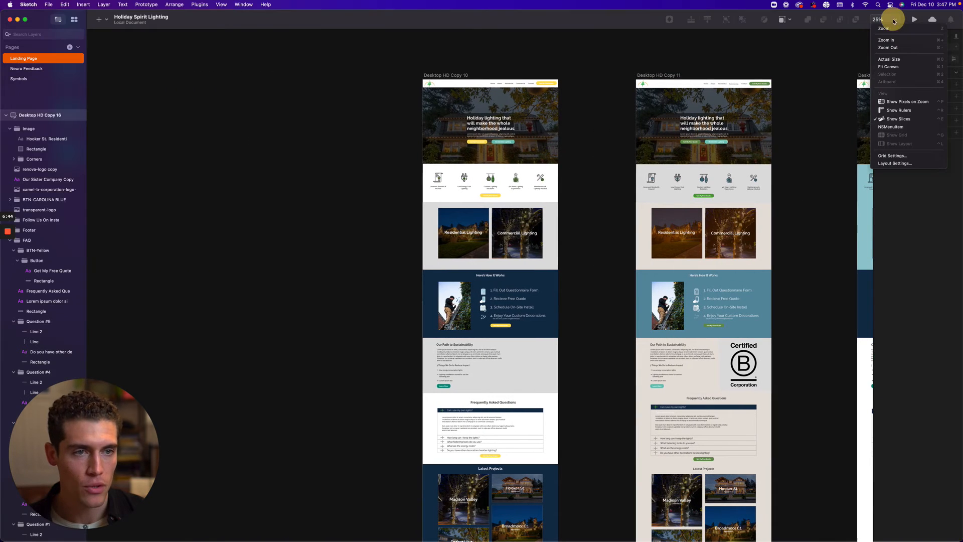
left_click(888, 47)
scroll(594, 185, "left", 6)
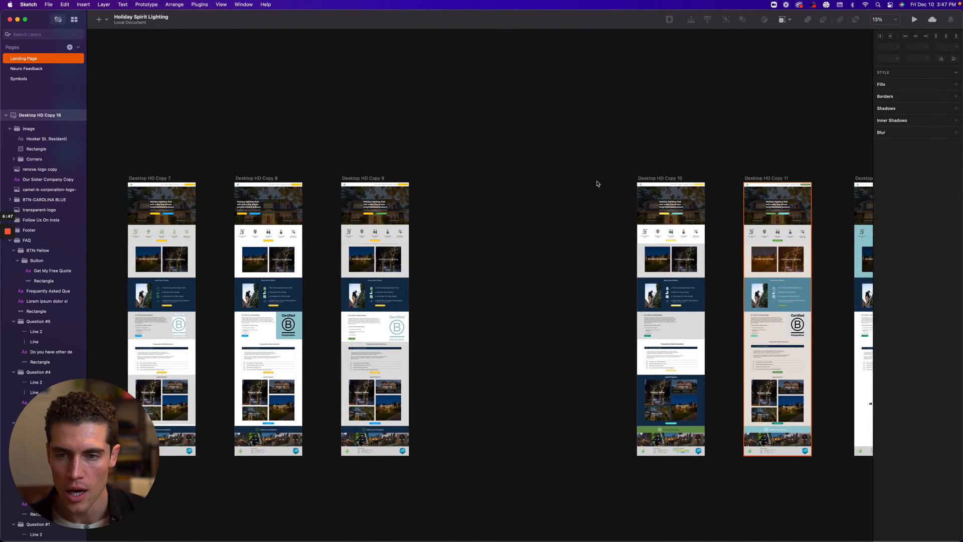
scroll(592, 166, "left", 2)
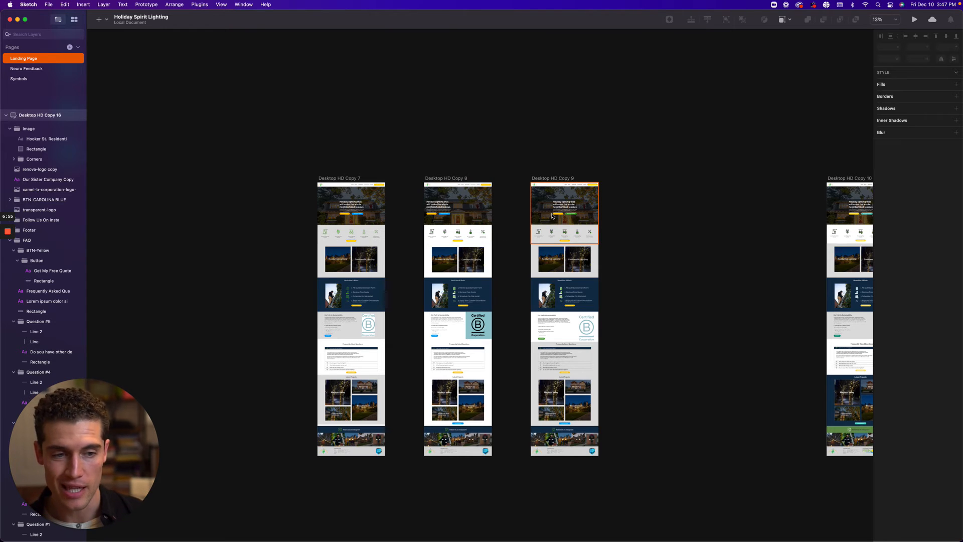
scroll(543, 215, "right", 15)
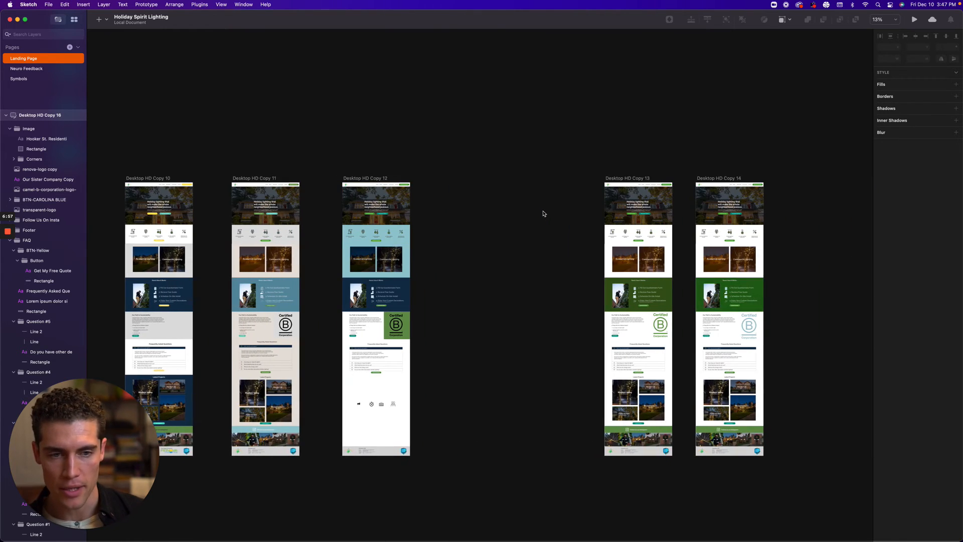
scroll(543, 212, "left", 14)
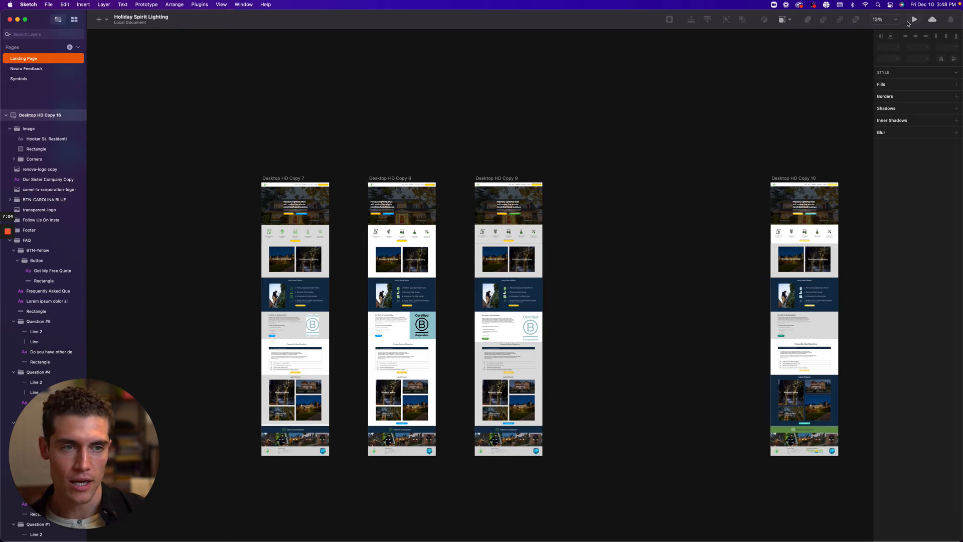
scroll(796, 123, "right", 10)
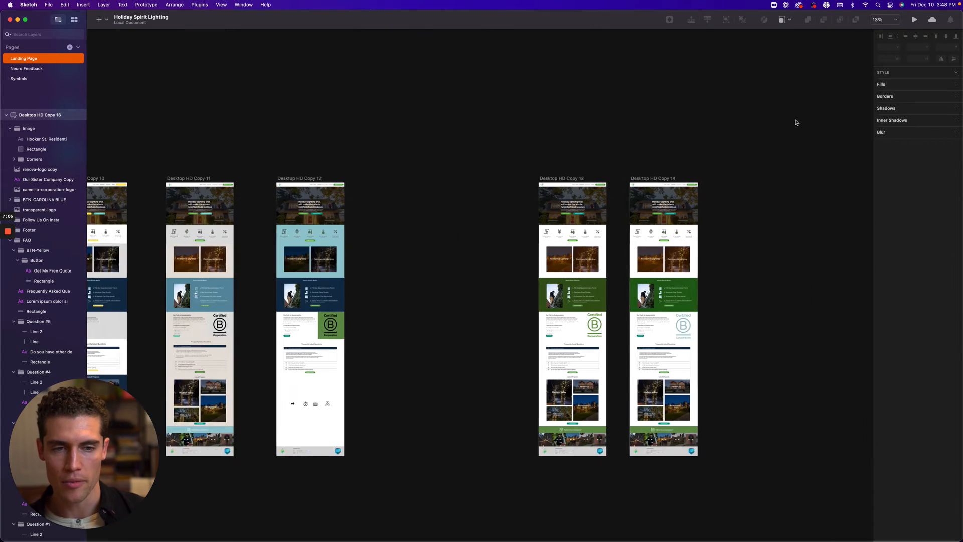
scroll(797, 123, "left", 10)
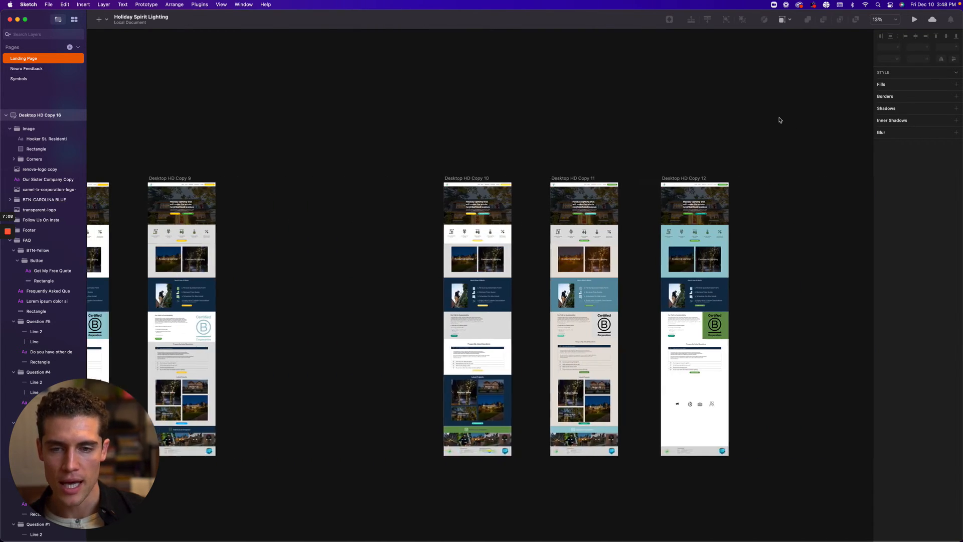
scroll(780, 119, "right", 3)
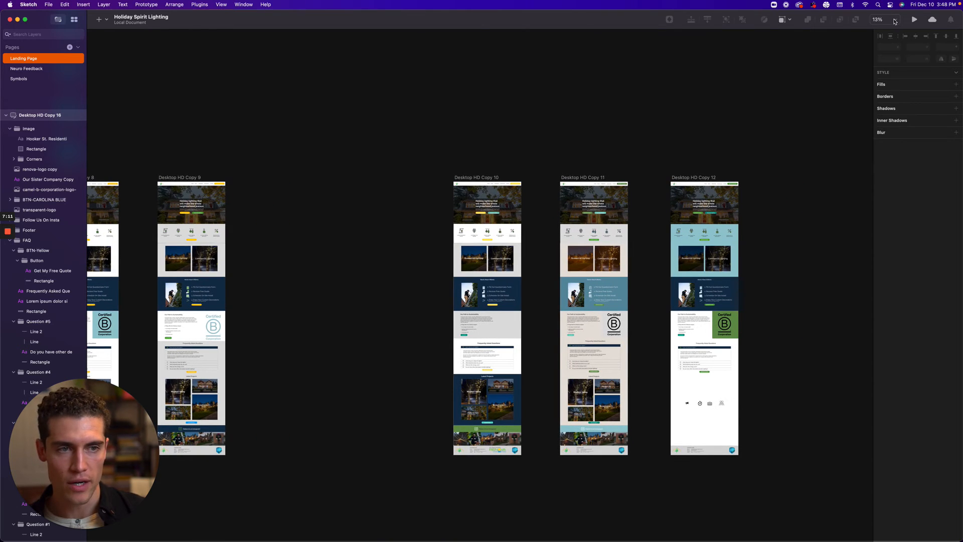
Compare the section background colours on the Desktop HD Copy 10 through 14 artboards at closer zoom.
left_click(894, 20)
left_click(759, 61)
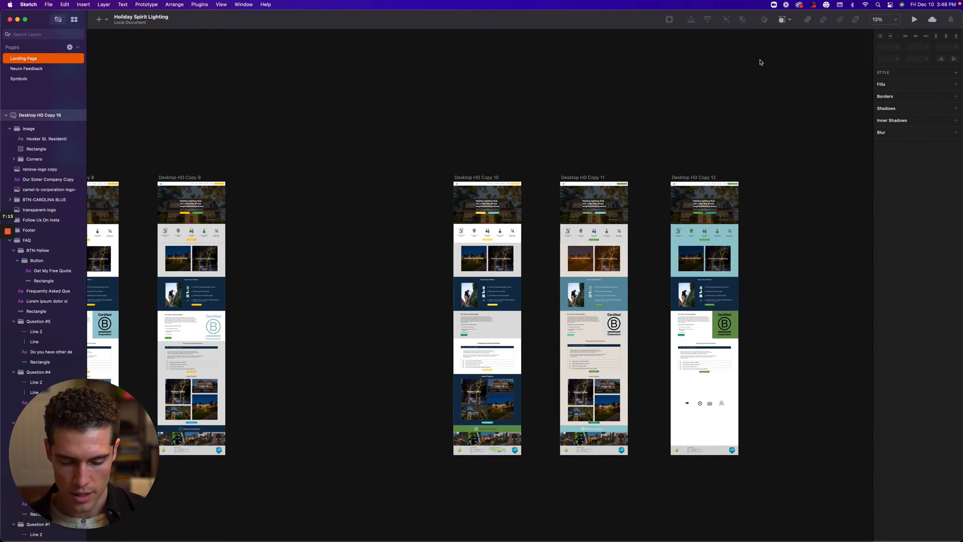
key("super+plus")
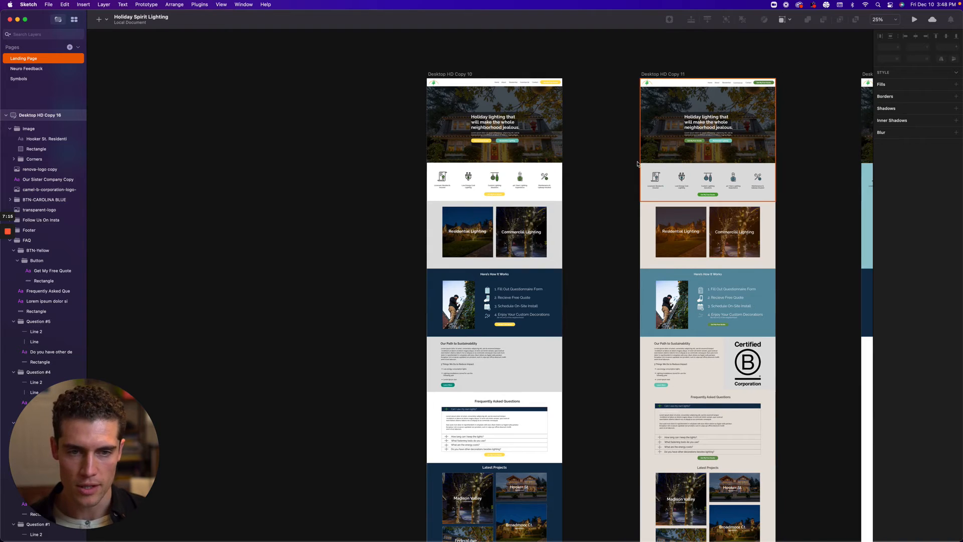
scroll(610, 172, "down", 5)
scroll(598, 169, "right", 3)
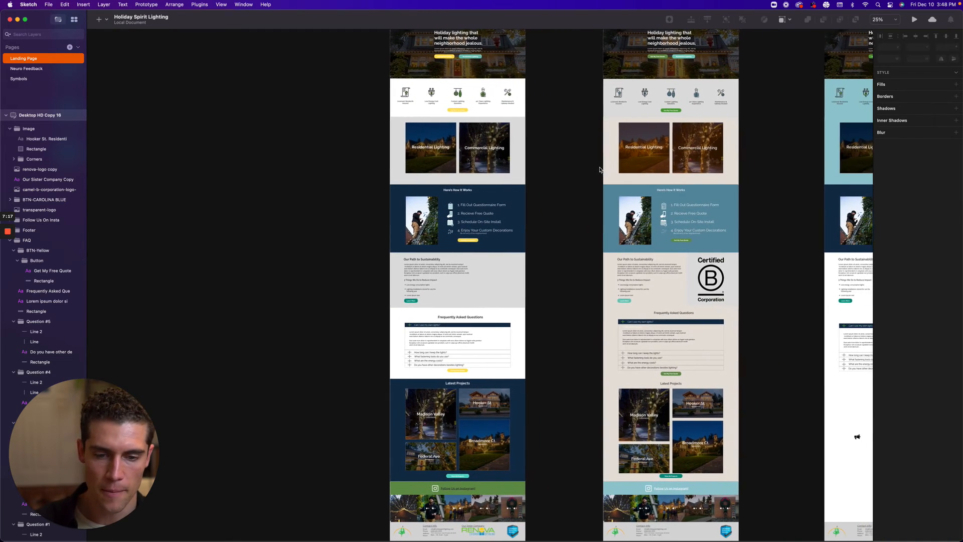
scroll(583, 166, "right", 3)
scroll(586, 167, "right", 3)
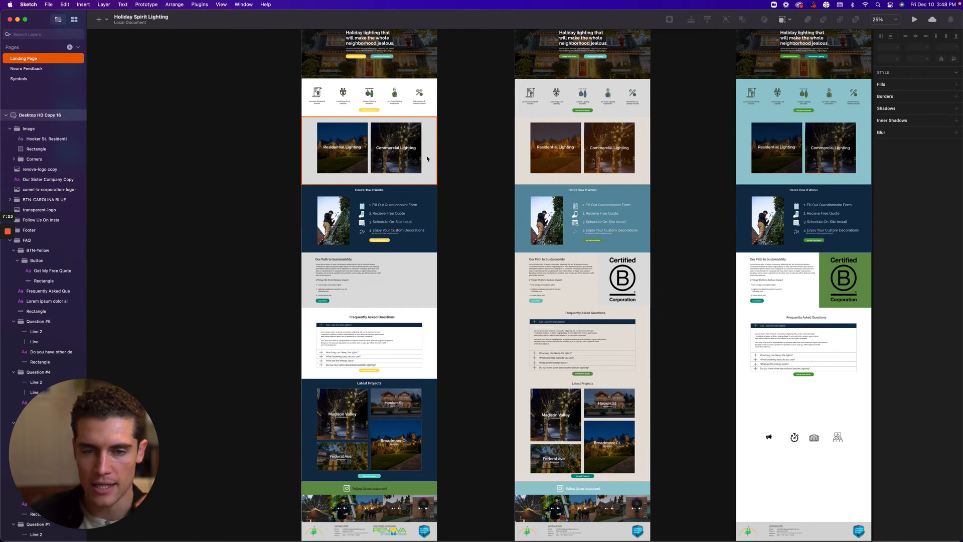
scroll(540, 201, "right", 20)
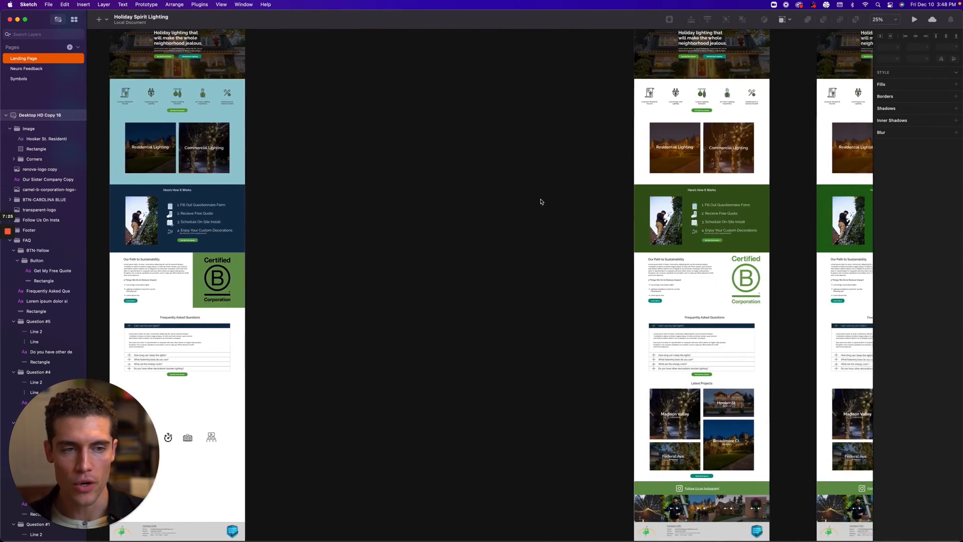
scroll(541, 201, "right", 20)
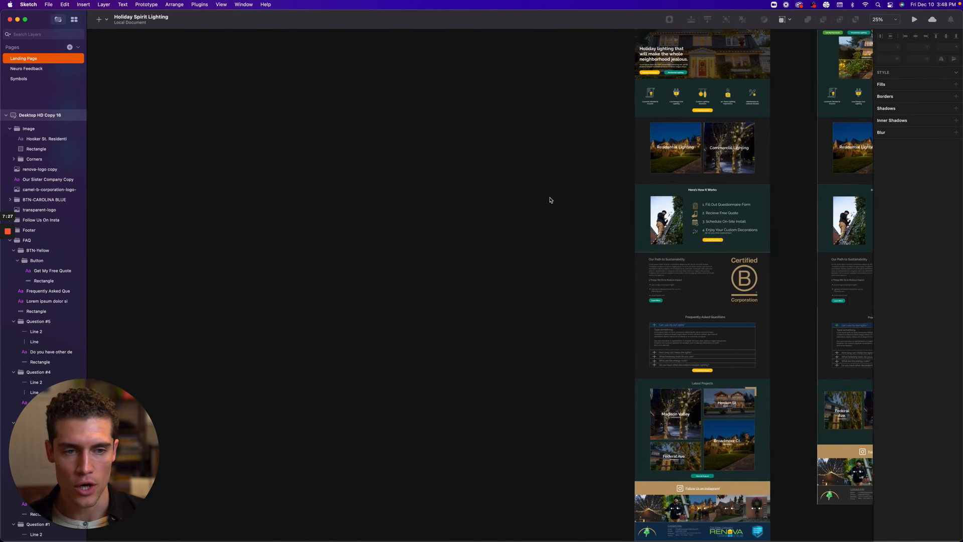
Examine the dark colour scheme in the hero, feature icon row and lighting cards of artboard Desktop HD Copy 15.
key("super+equal")
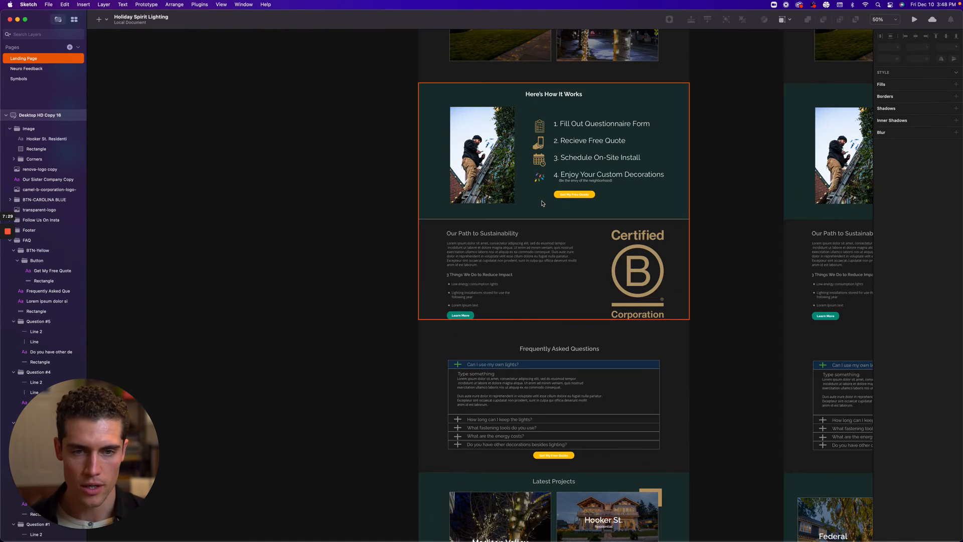
scroll(539, 203, "up", 10)
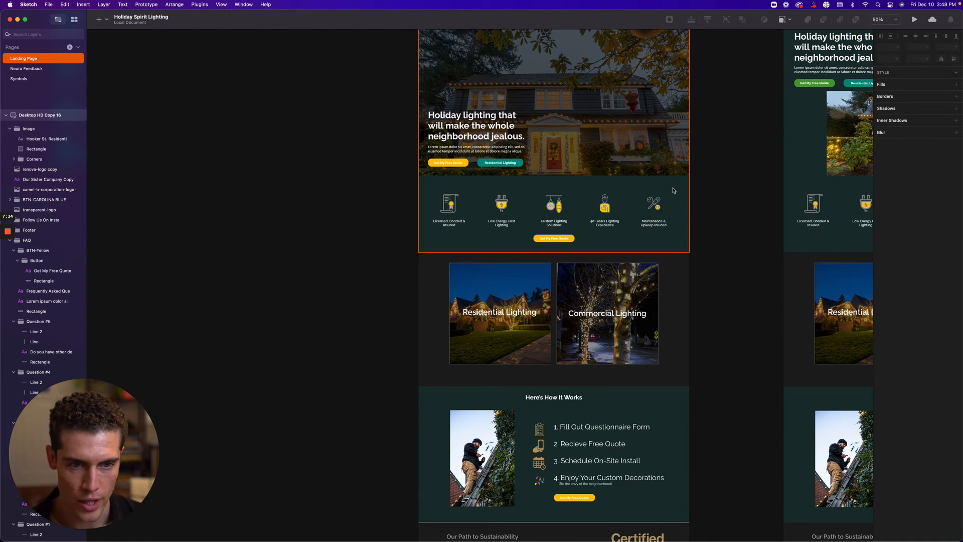
key("super+equal")
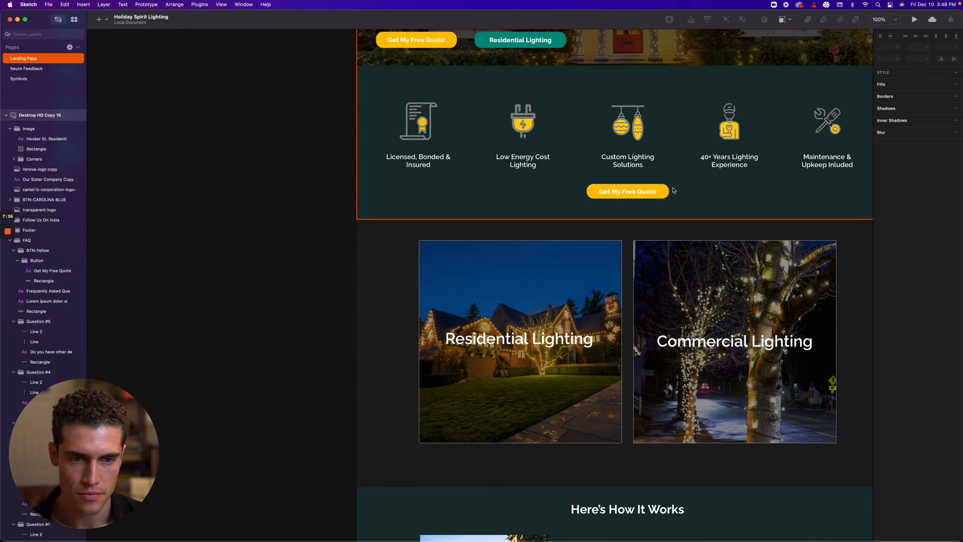
scroll(622, 226, "right", 3)
scroll(622, 224, "up", 7)
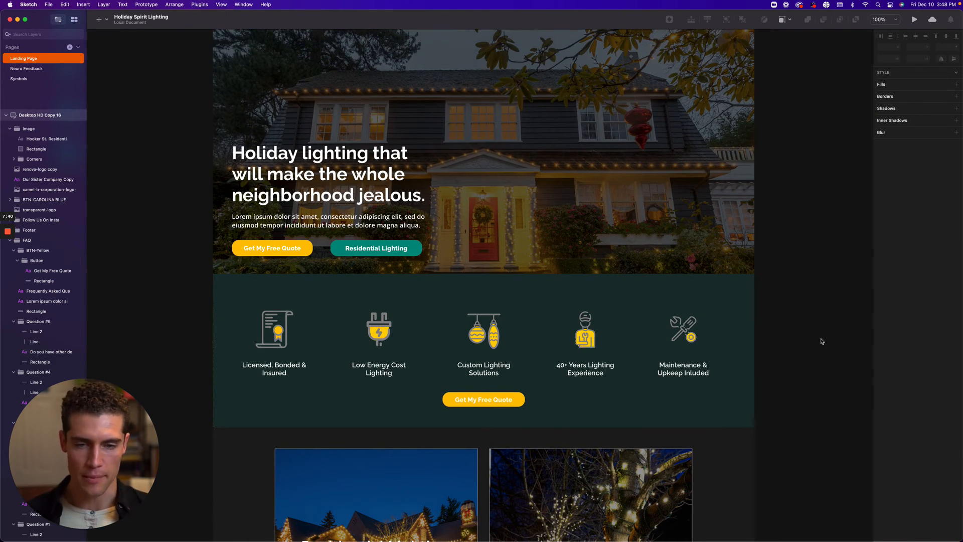
scroll(821, 342, "down", 1)
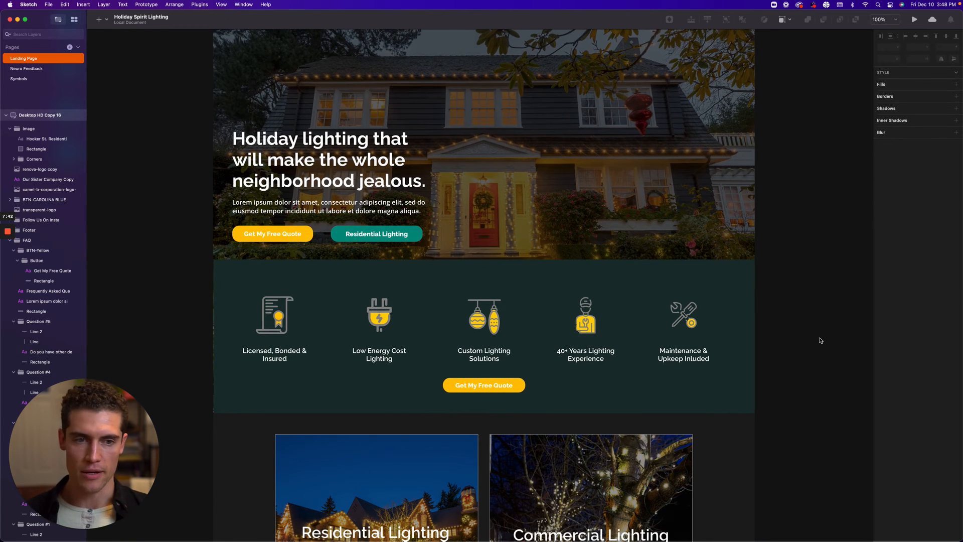
scroll(821, 341, "left", 1)
scroll(819, 342, "up", 2)
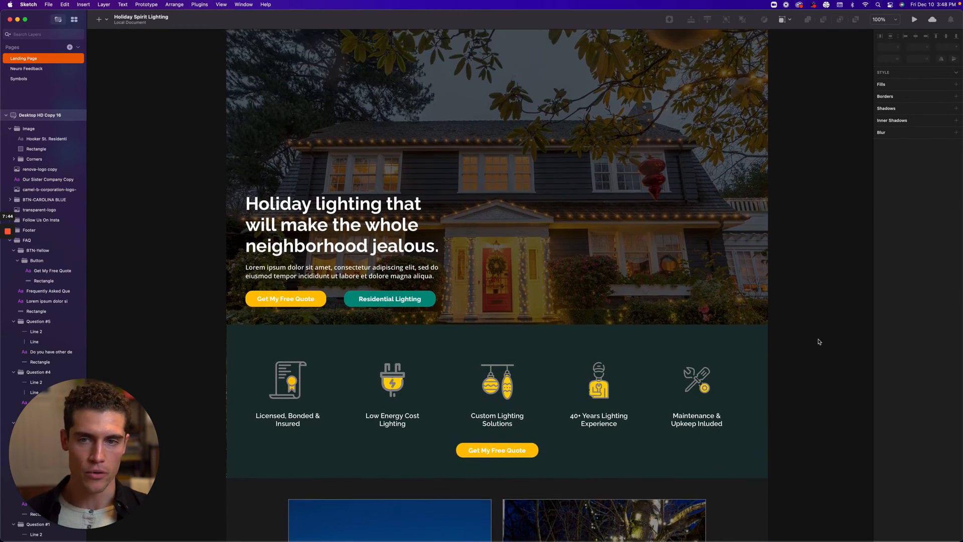
scroll(823, 341, "down", 8)
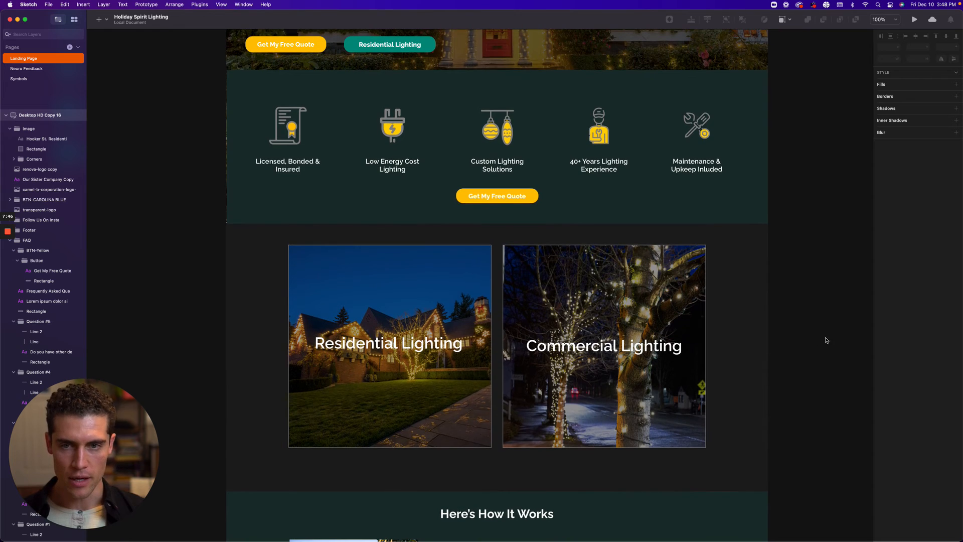
scroll(179, 148, "up", 5)
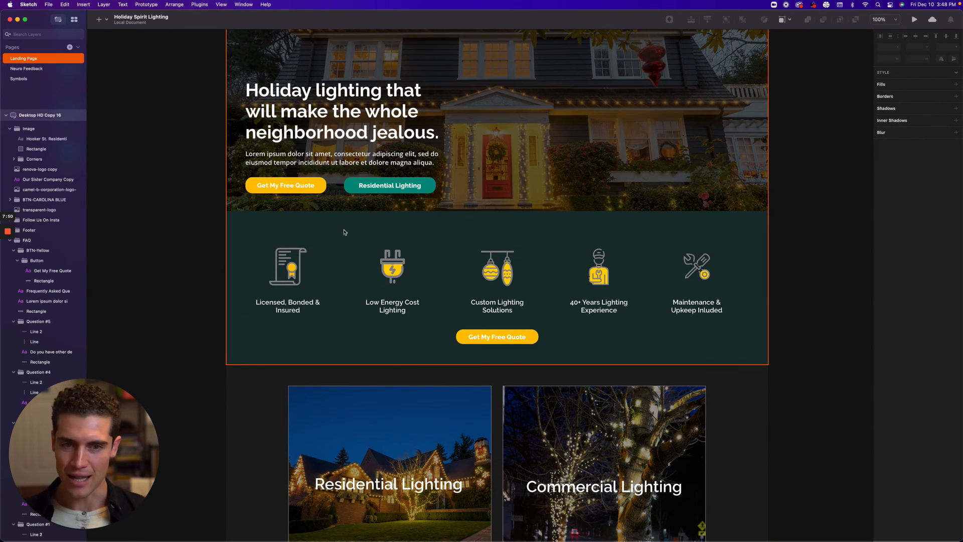
Examine the dark artboard's How It Works, sustainability, FAQ and Latest Projects sections for its accent colour use.
scroll(344, 231, "down", 20)
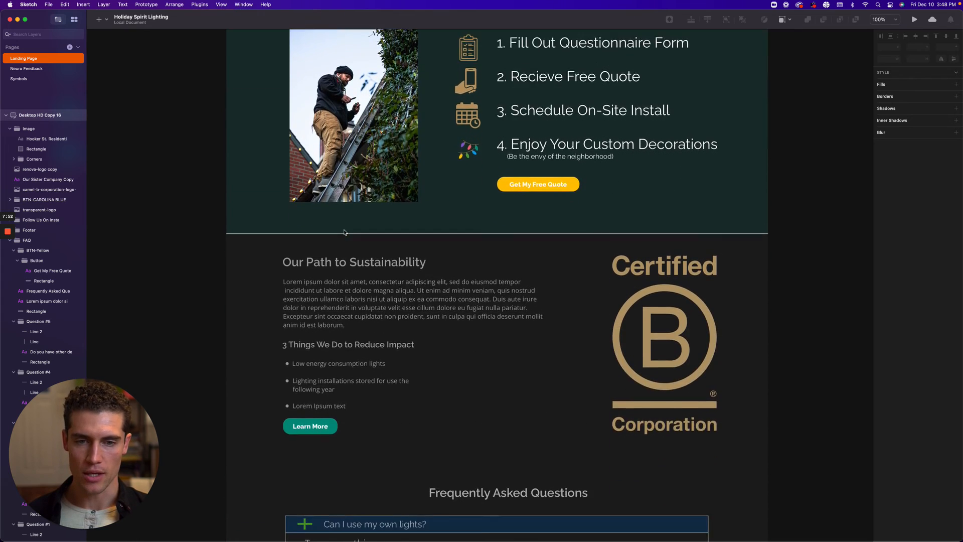
scroll(343, 232, "down", 3)
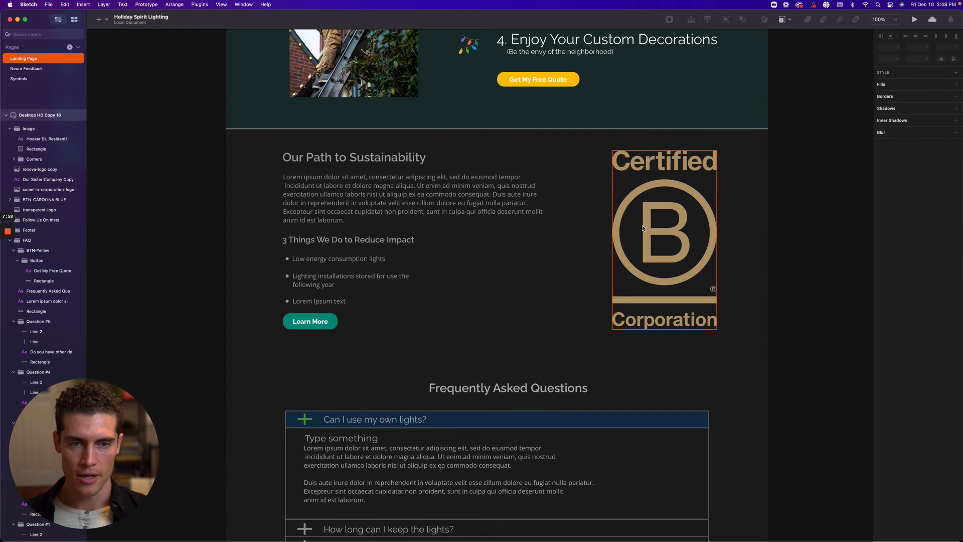
scroll(643, 228, "down", 1)
scroll(643, 229, "up", 7)
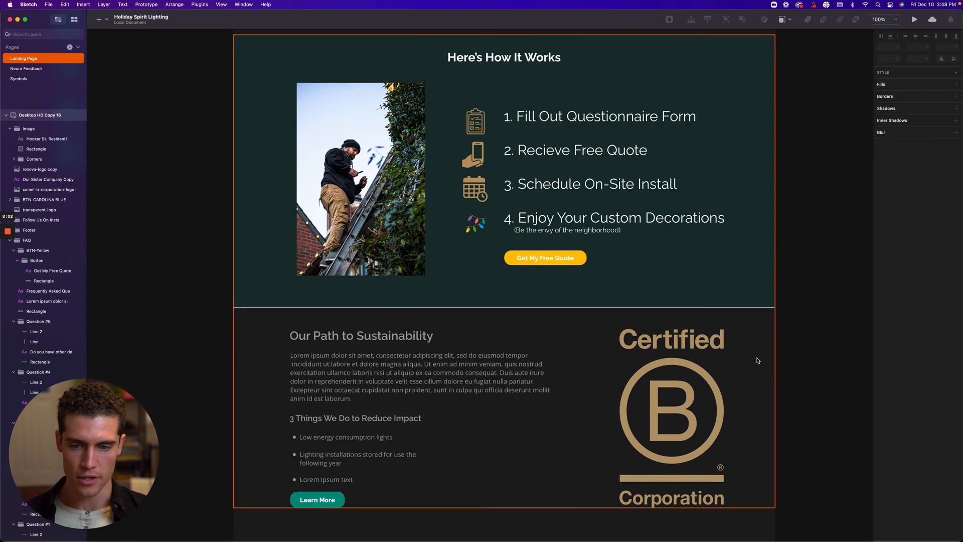
scroll(760, 360, "down", 15)
scroll(758, 360, "up", 6)
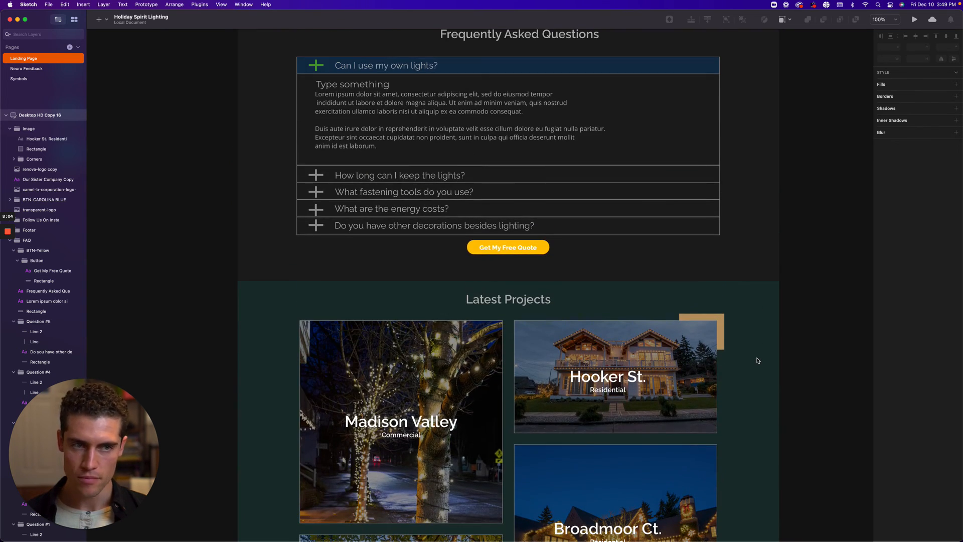
Compare the light, blue, green and dark landing page variations across artboards Desktop HD Copy 7 through 16 in an overview.
left_click(896, 19)
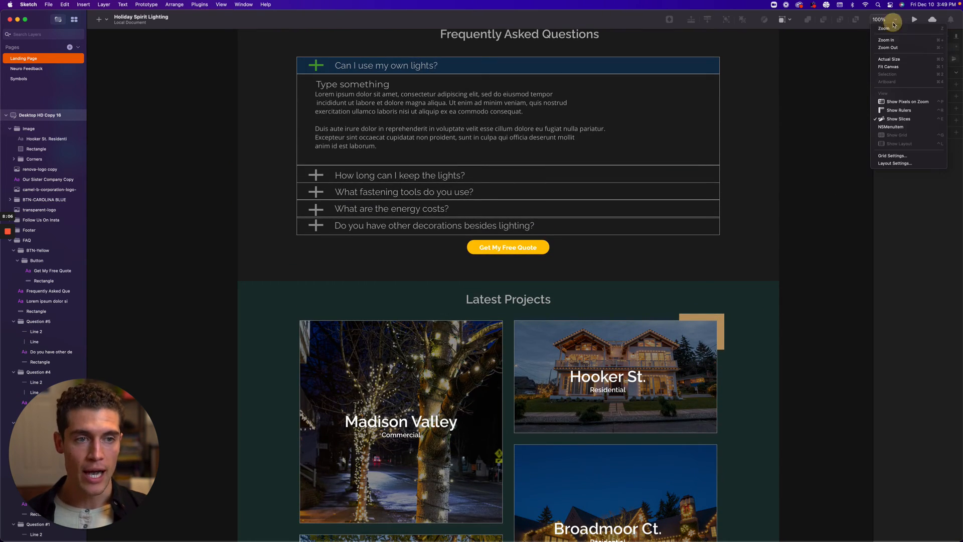
left_click(879, 43)
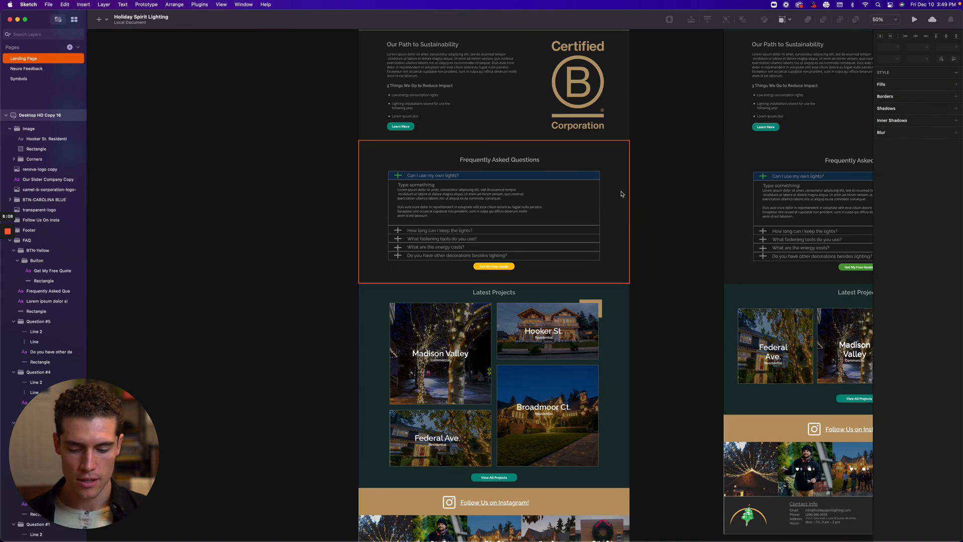
key("super+1")
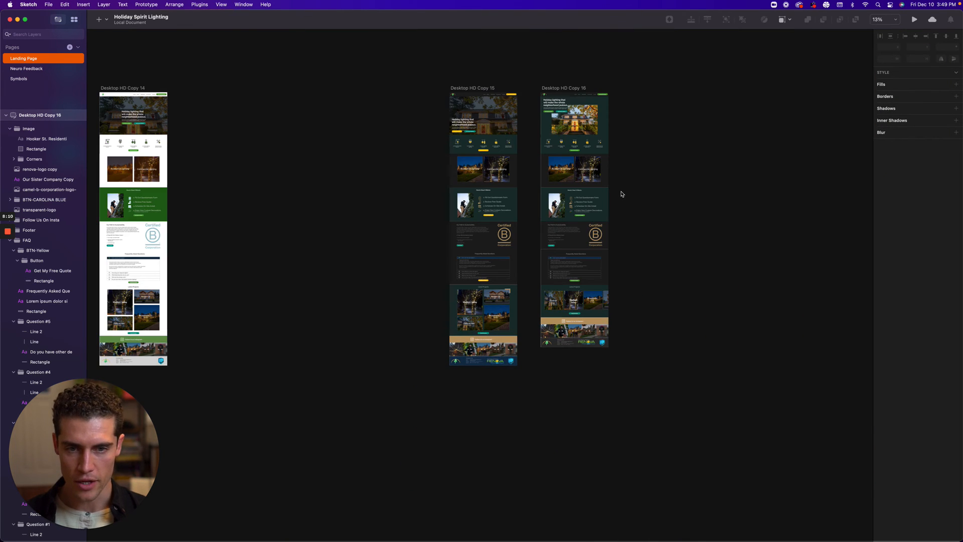
scroll(288, 159, "left", 15)
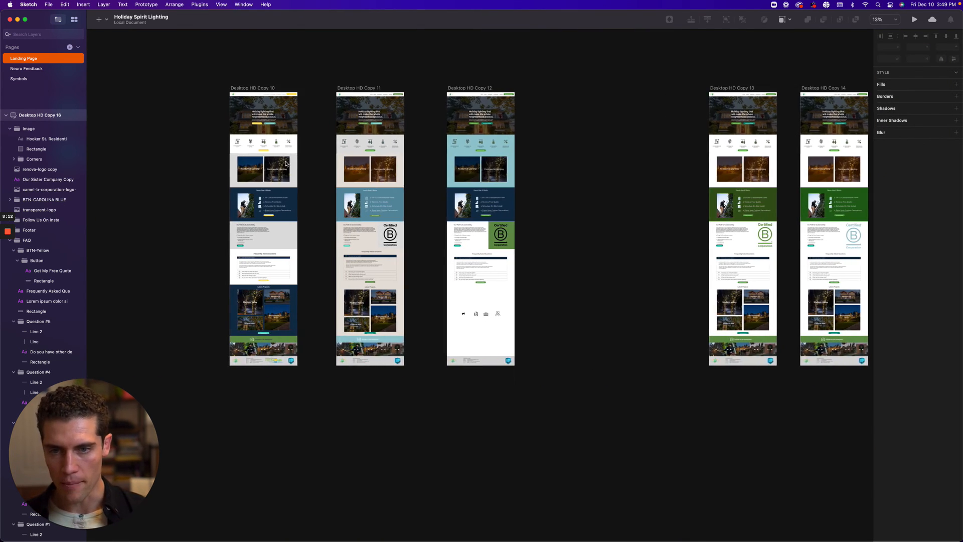
scroll(302, 159, "left", 5)
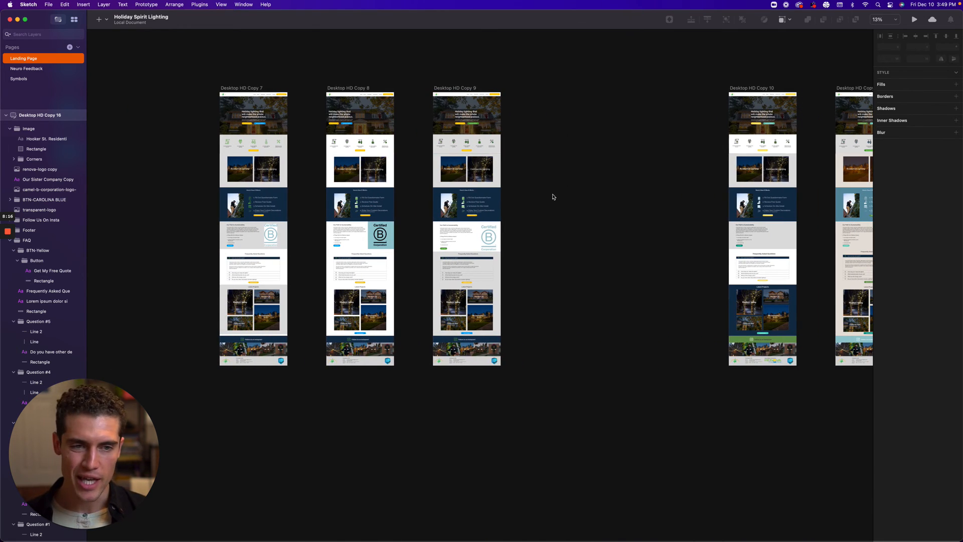
scroll(554, 197, "right", 5)
scroll(554, 196, "right", 3)
scroll(554, 197, "right", 10)
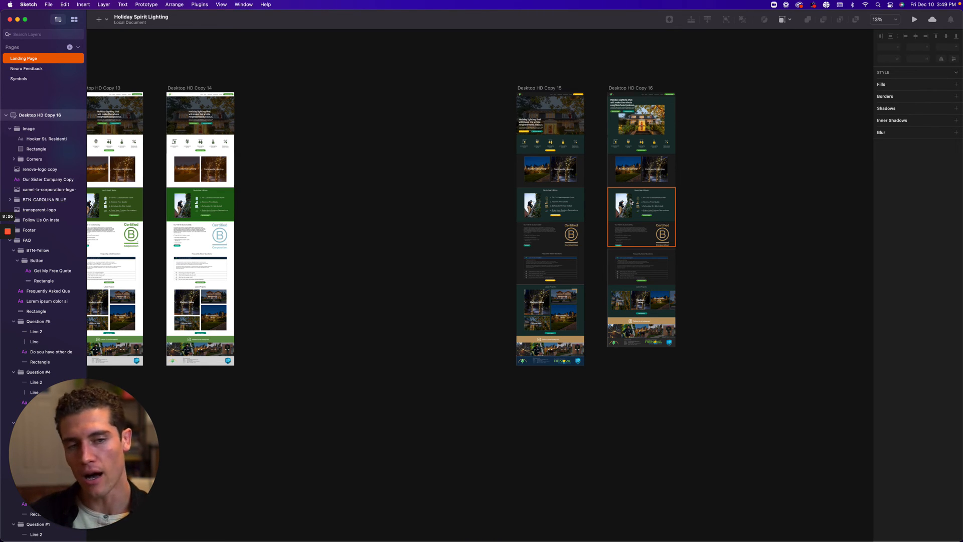
Compare the two dark artboards, Desktop HD Copy 15 and 16, side by side from header to footer.
left_click(886, 19)
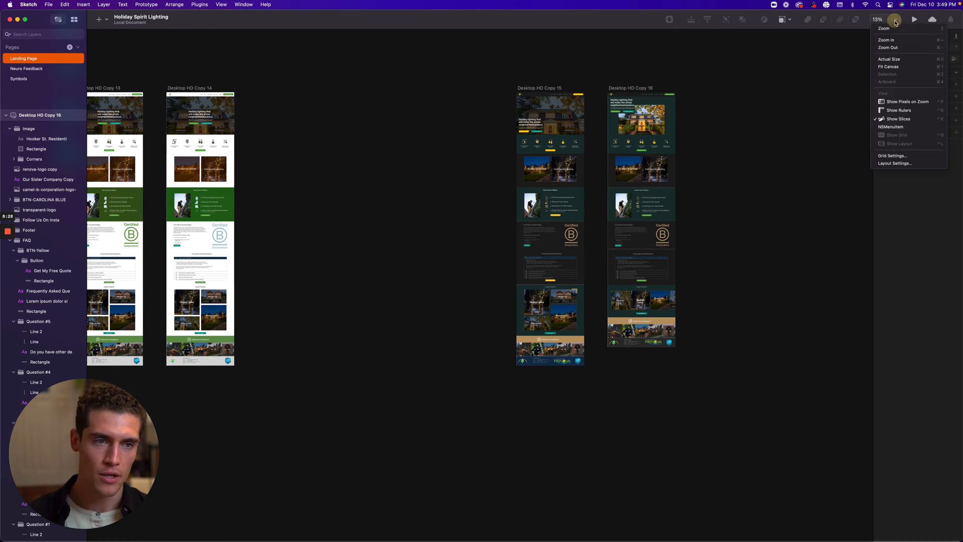
left_click(898, 40)
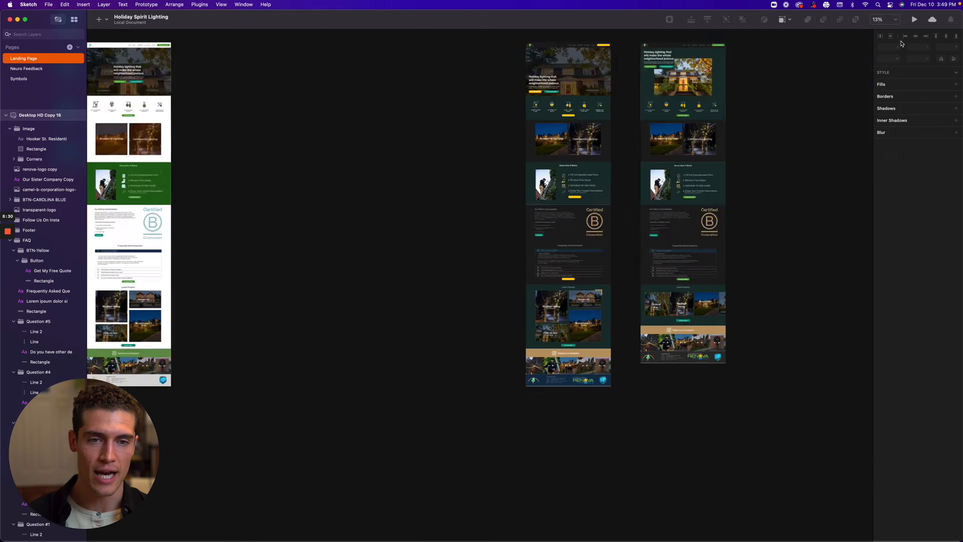
scroll(817, 104, "up", 5)
scroll(816, 104, "right", 8)
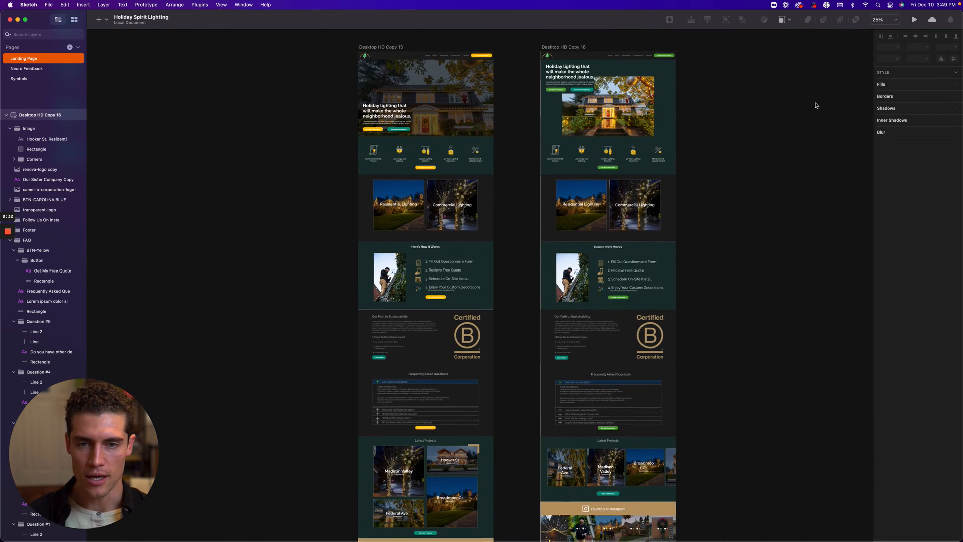
scroll(815, 106, "down", 3)
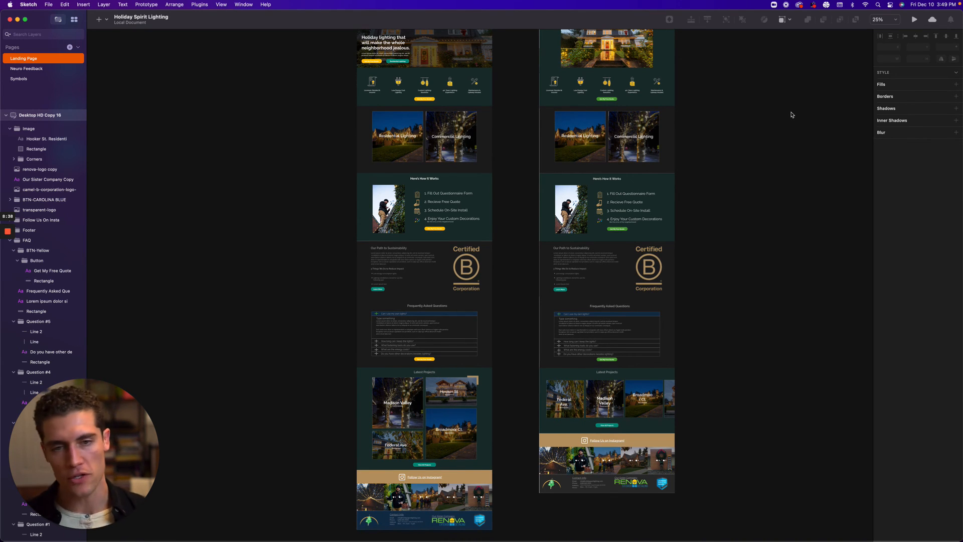
Switch to the browser and bring up the PNW Sex Therapy Collective home page.
key("ctrl+Right")
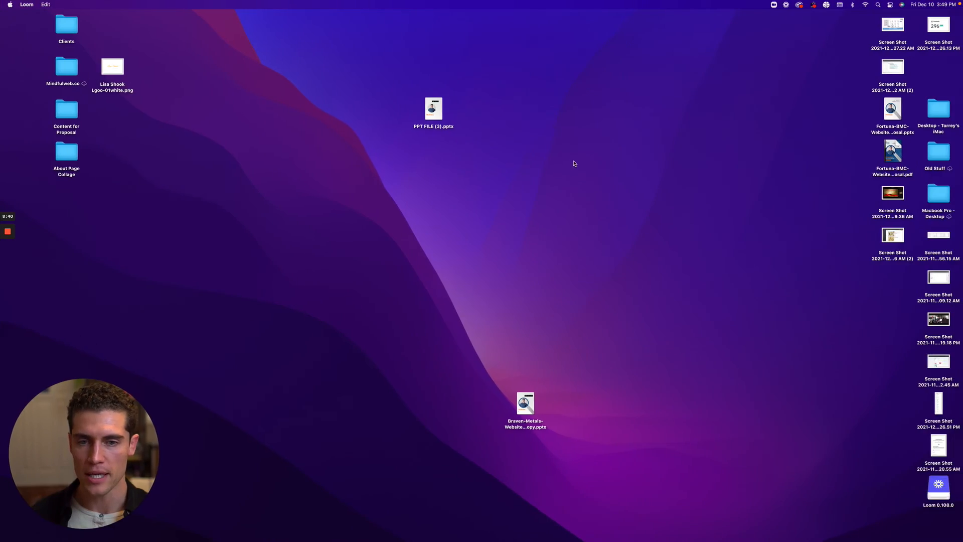
key("ctrl+Left")
key("ctrl+Left")
scroll(301, 118, "up", 2)
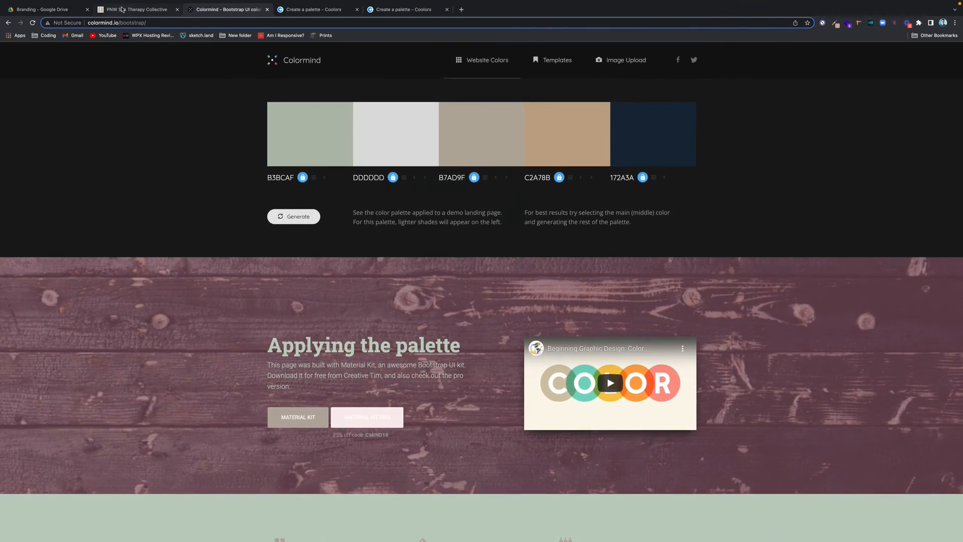
left_click(127, 9)
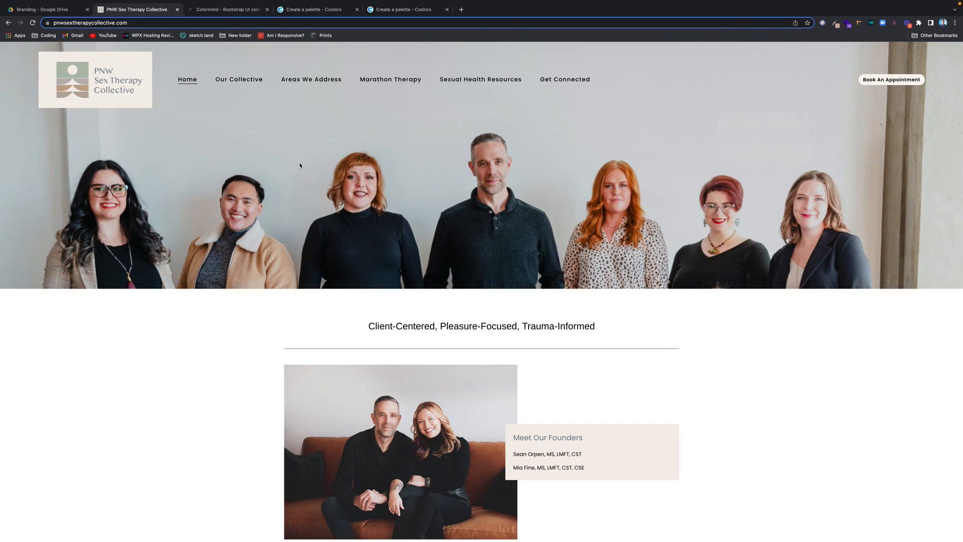